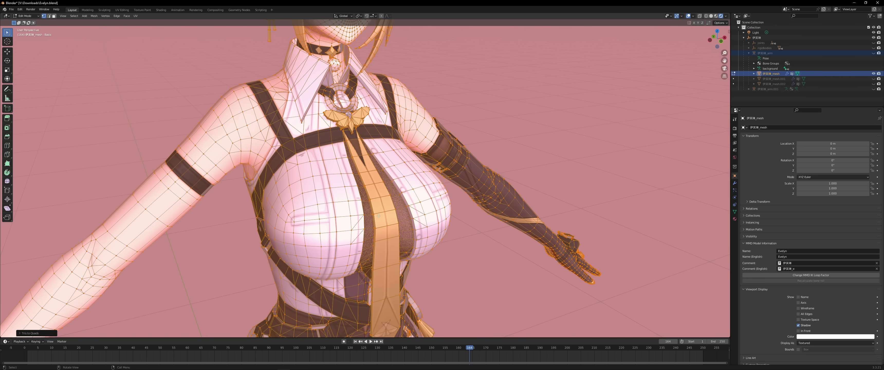
{"action": "middle_click_drag", "start_coordinate": [379, 216], "coordinate": [333, 198]}
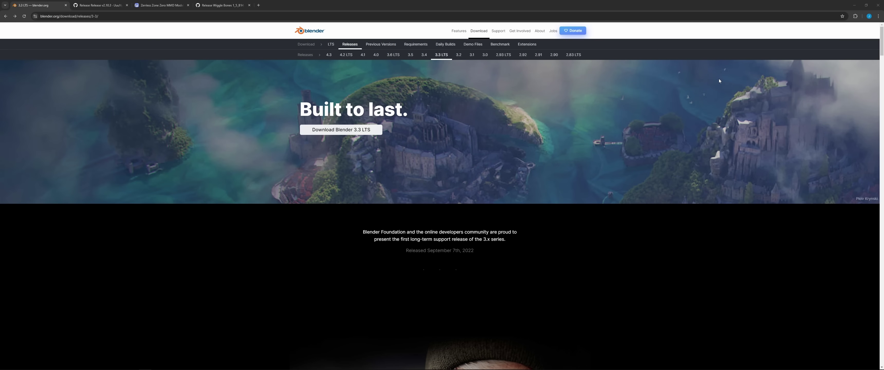
- Open the Blender 3.3 LTS download page and download the Windows installer of Blender 3.3.21 LTS
{"action": "left_click", "coordinate": [347, 133]}
{"action": "scroll", "coordinate": [336, 142], "scroll_direction": "down", "scroll_amount": 4}
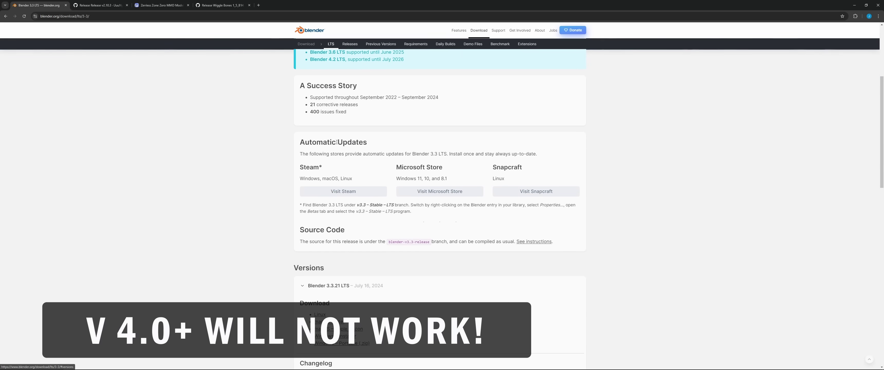
{"action": "scroll", "coordinate": [399, 190], "scroll_direction": "down", "scroll_amount": 4}
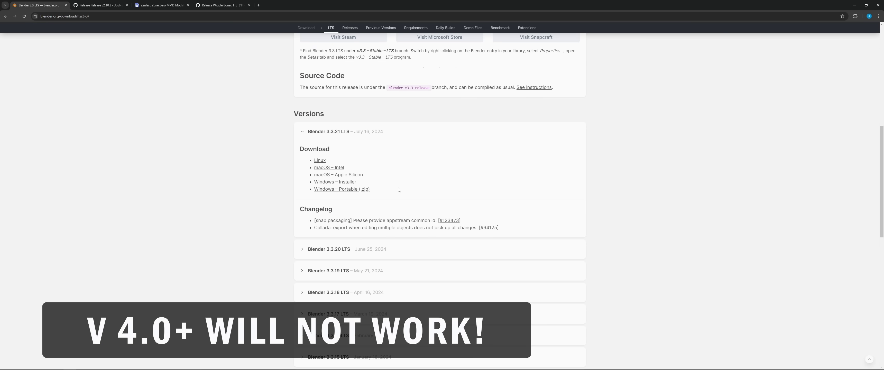
{"action": "left_click", "coordinate": [351, 184]}
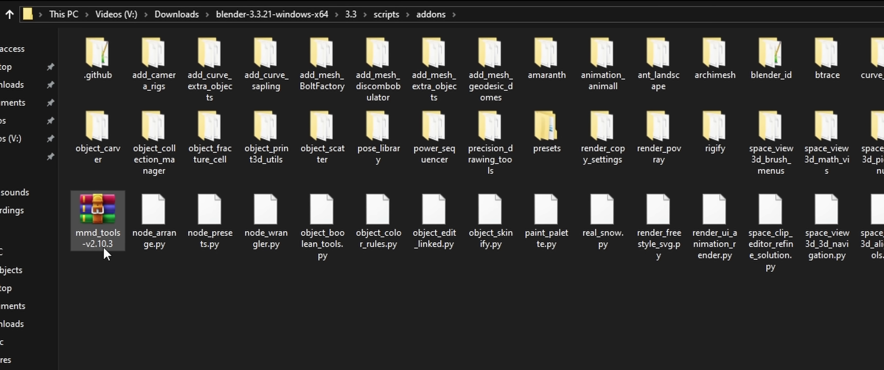
- Browse the blender-3.3.21-windows-x64 folder to 3.3\scripts\addons and open the mmd_tools folder there
{"action": "left_click", "coordinate": [106, 254]}
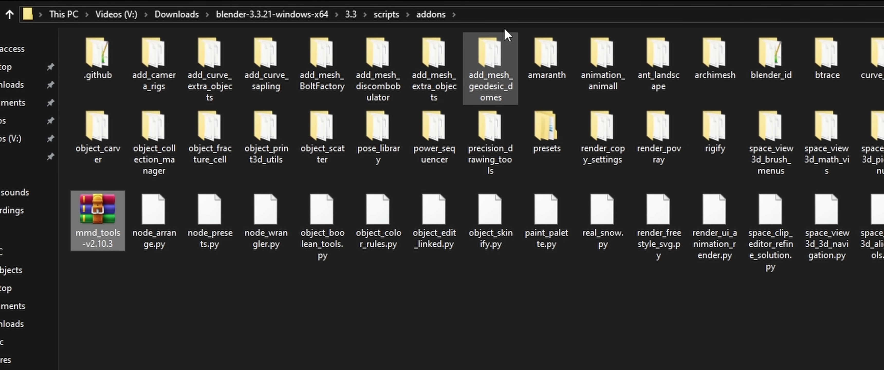
{"action": "left_click", "coordinate": [505, 14]}
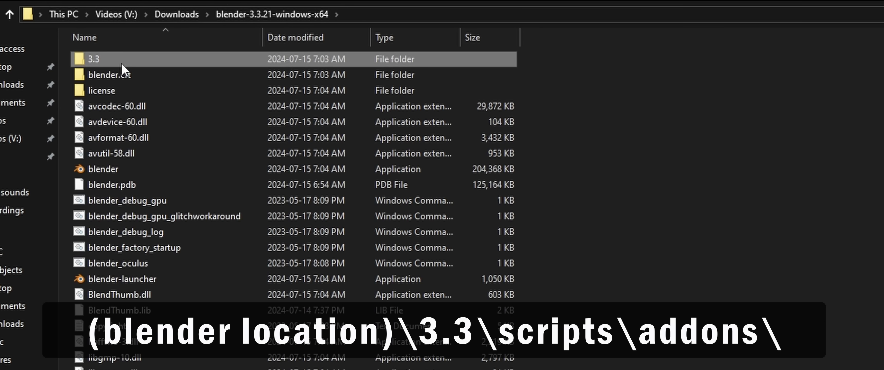
{"action": "double_click", "coordinate": [121, 62]}
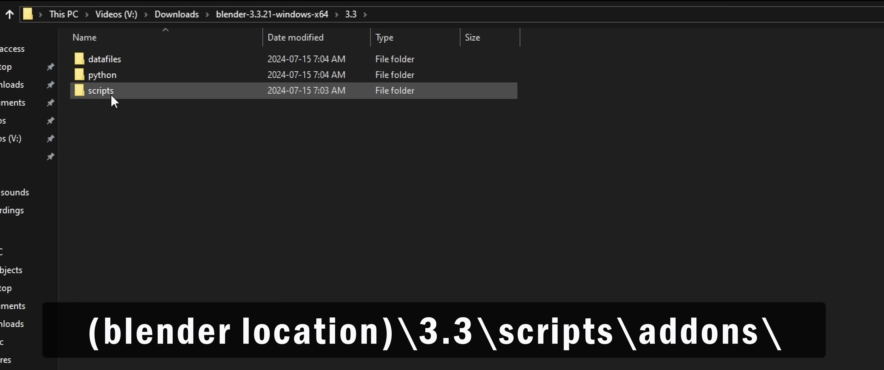
{"action": "double_click", "coordinate": [111, 91]}
{"action": "double_click", "coordinate": [94, 59]}
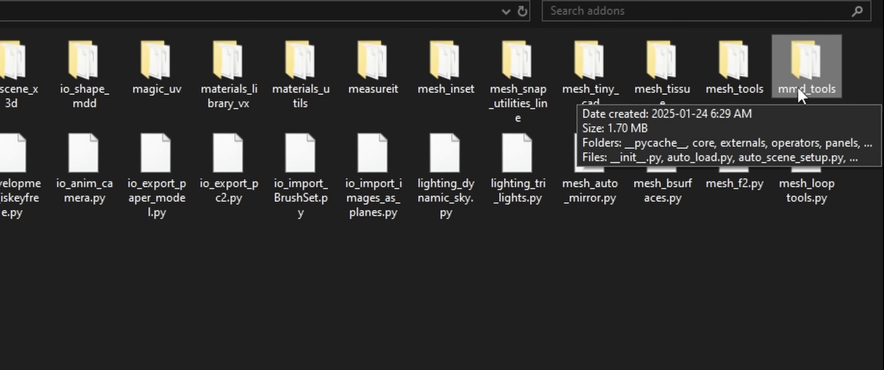
{"action": "double_click", "coordinate": [796, 90]}
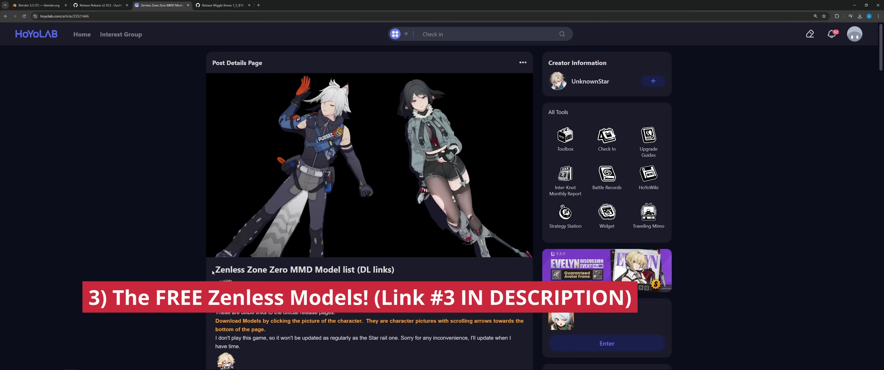
- Open the version 1.5 link in the Zenless Zone Zero MMD Model list and find the page's model download section
{"action": "left_click_drag", "start_coordinate": [213, 270], "coordinate": [358, 265]}
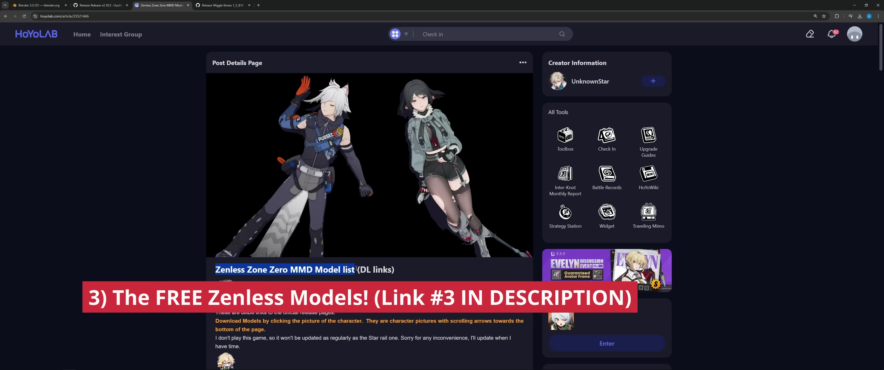
{"action": "scroll", "coordinate": [358, 265], "scroll_direction": "down", "scroll_amount": 7}
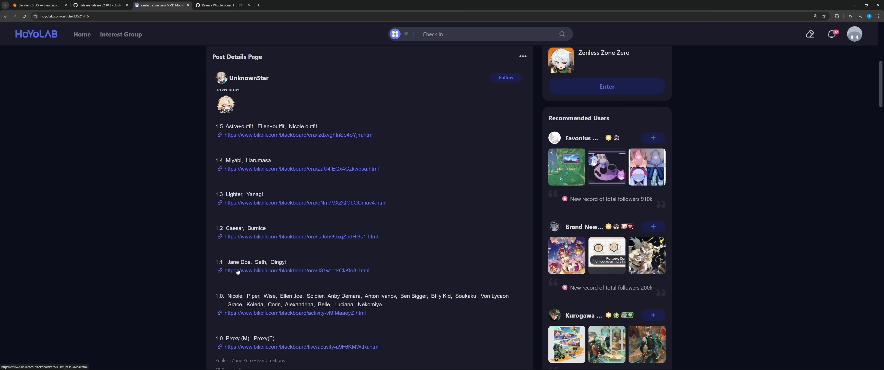
{"action": "left_click", "coordinate": [309, 136]}
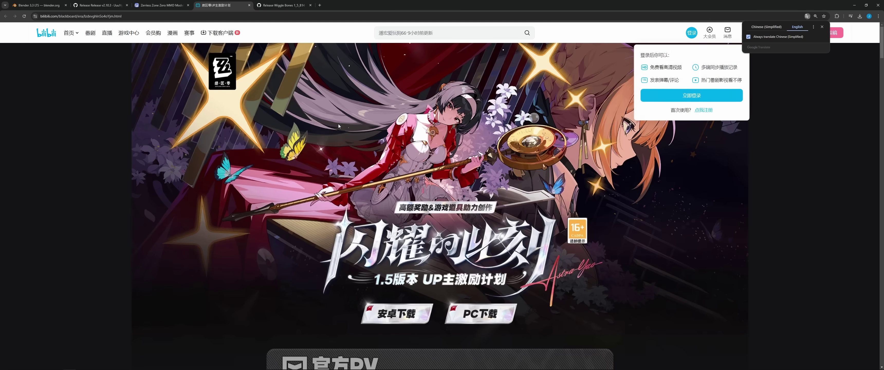
{"action": "scroll", "coordinate": [338, 123], "scroll_direction": "down", "scroll_amount": 1}
{"action": "scroll", "coordinate": [865, 241], "scroll_direction": "down", "scroll_amount": 20}
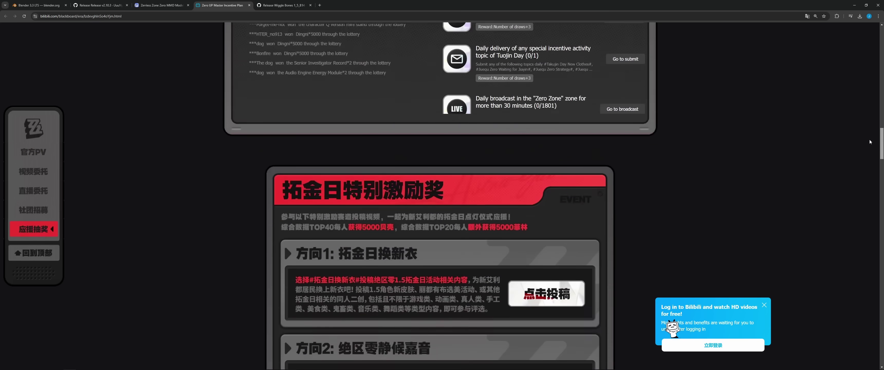
{"action": "scroll", "coordinate": [535, 59], "scroll_direction": "down", "scroll_amount": 5}
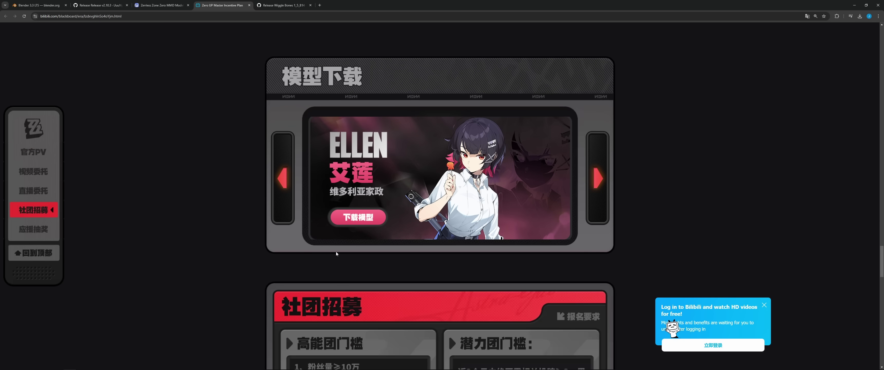
- Advance the model carousel to Evelyn, download her model archive and check the browser's downloads
{"action": "left_click", "coordinate": [605, 177]}
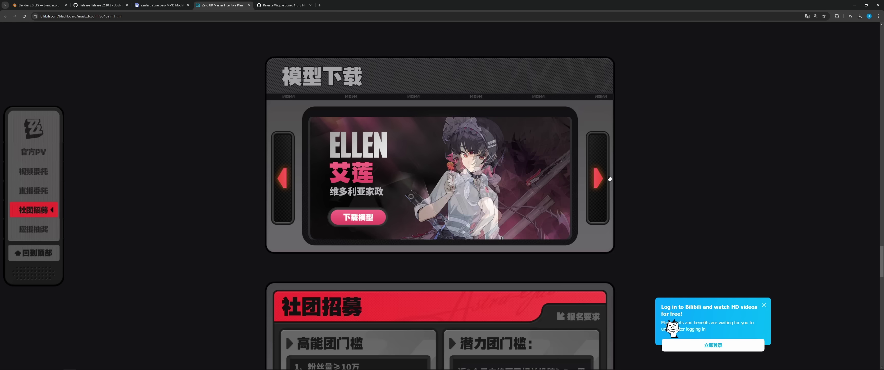
{"action": "left_click", "coordinate": [599, 176]}
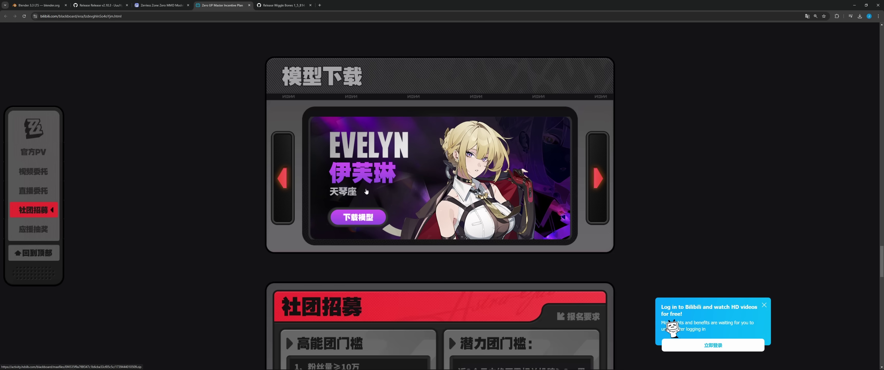
{"action": "left_click", "coordinate": [860, 18]}
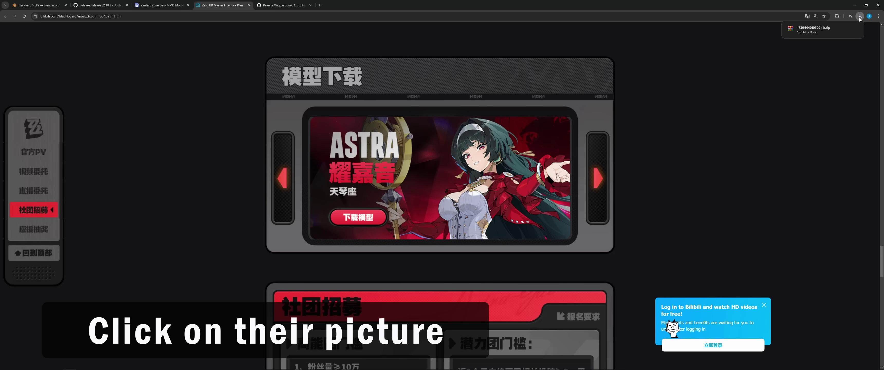
{"action": "left_click", "coordinate": [860, 17]}
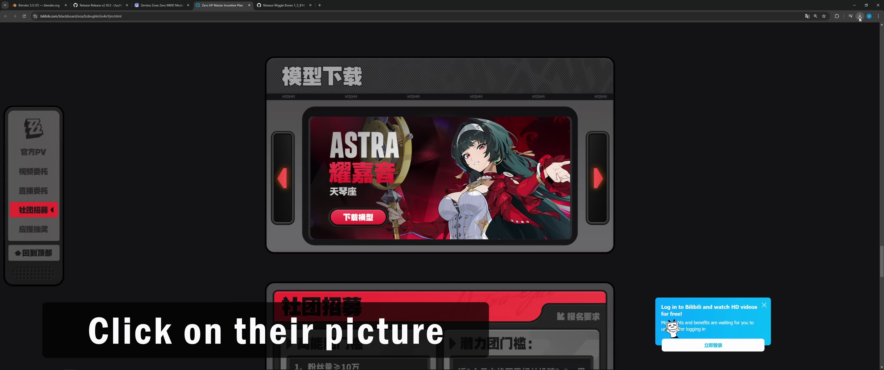
- Bring up the GitHub release page of Wiggle Bones 1_5_B14
{"action": "left_click", "coordinate": [282, 5]}
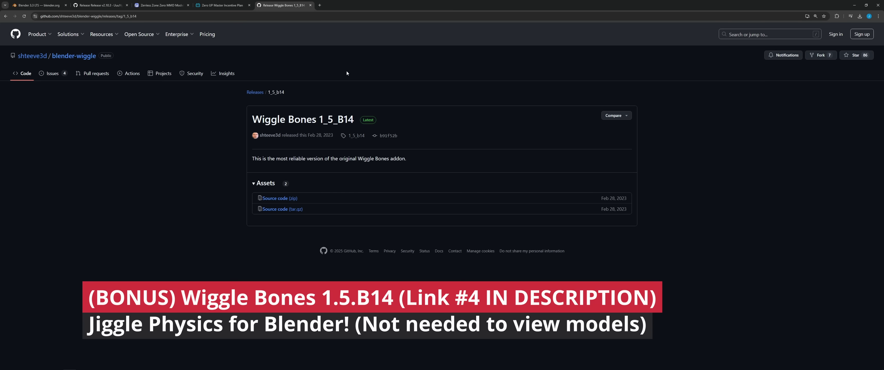
{"action": "scroll", "coordinate": [346, 72], "scroll_direction": "up", "scroll_amount": 1, "text": "ctrl"}
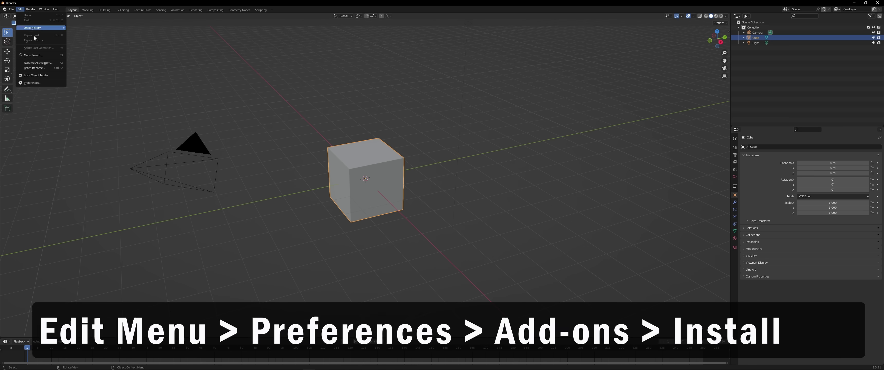
- In Blender's add-on preferences, install wiggle_bones.py from the blender-wiggle-1_5_b14 folder and enable the mmd_tools add-on
{"action": "left_click", "coordinate": [201, 95]}
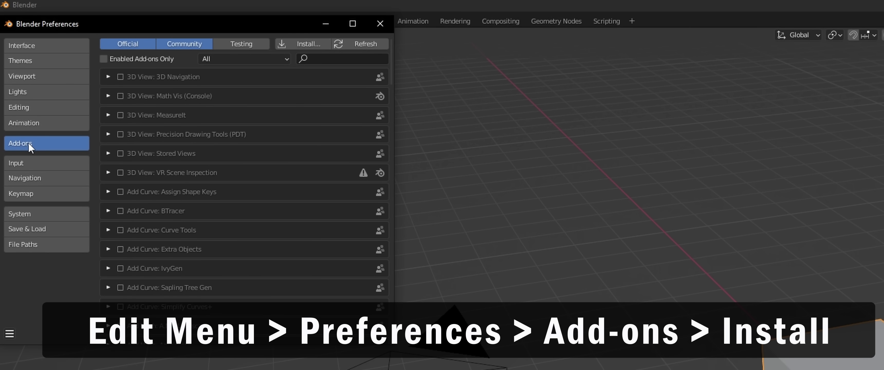
{"action": "left_click", "coordinate": [311, 45]}
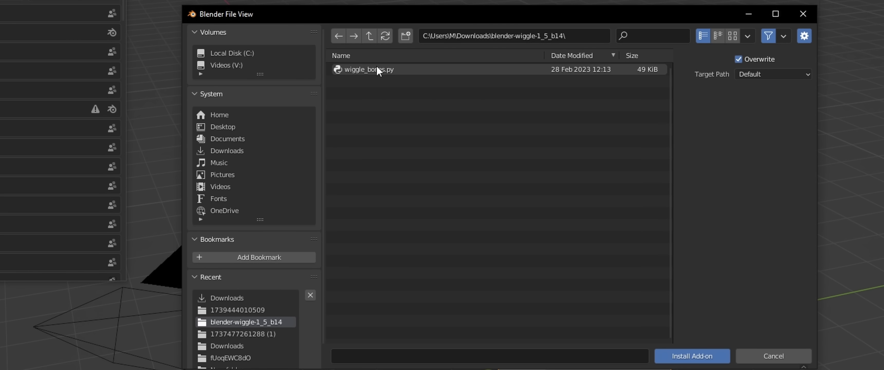
{"action": "left_click", "coordinate": [377, 71]}
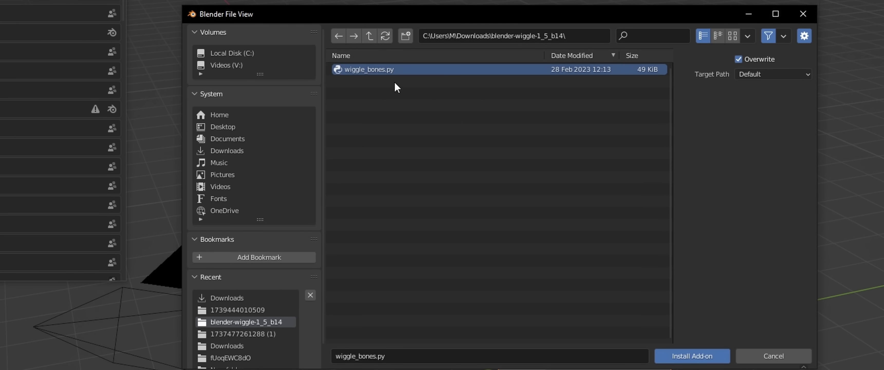
{"action": "left_click", "coordinate": [698, 359]}
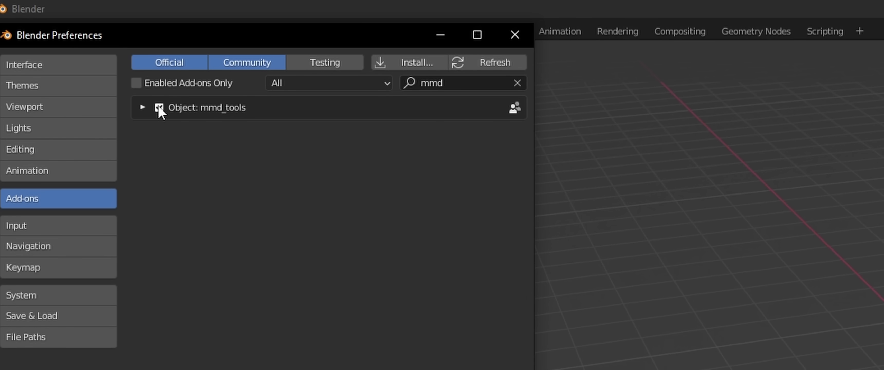
{"action": "left_click", "coordinate": [159, 107]}
{"action": "left_click", "coordinate": [525, 47]}
{"action": "key", "text": "a"}
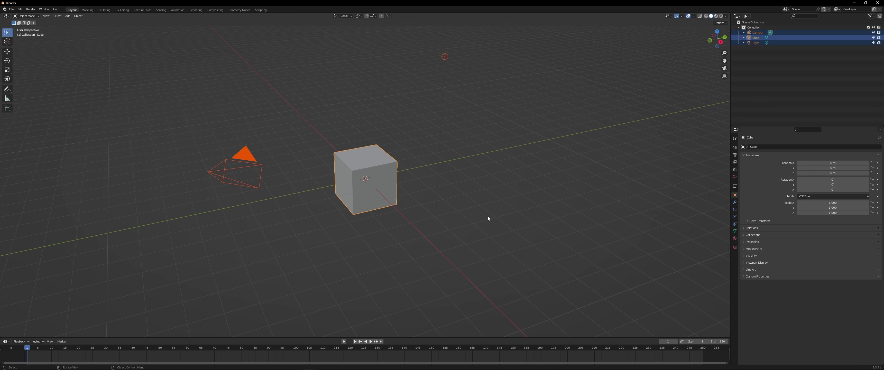
{"action": "left_click", "coordinate": [11, 9]}
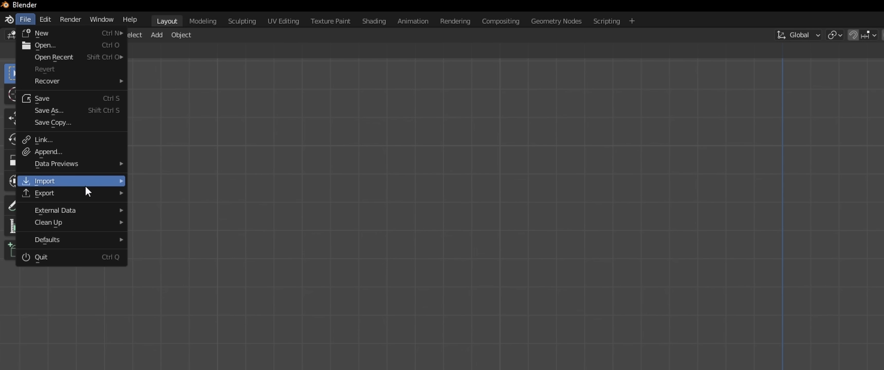
{"action": "mouse_move", "coordinate": [37, 79]}
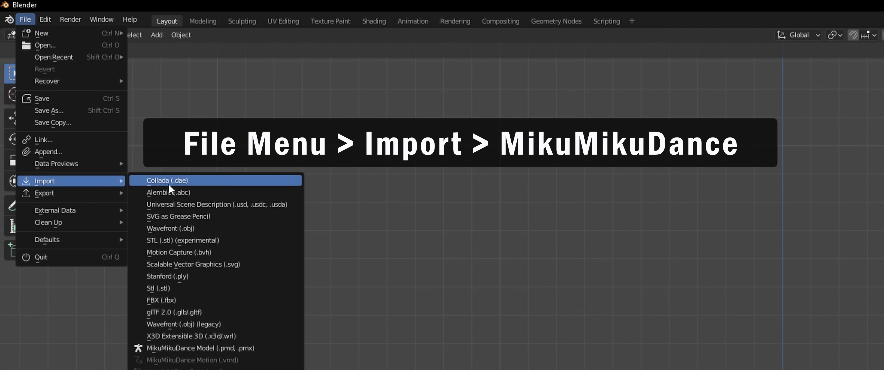
{"action": "left_click", "coordinate": [203, 350]}
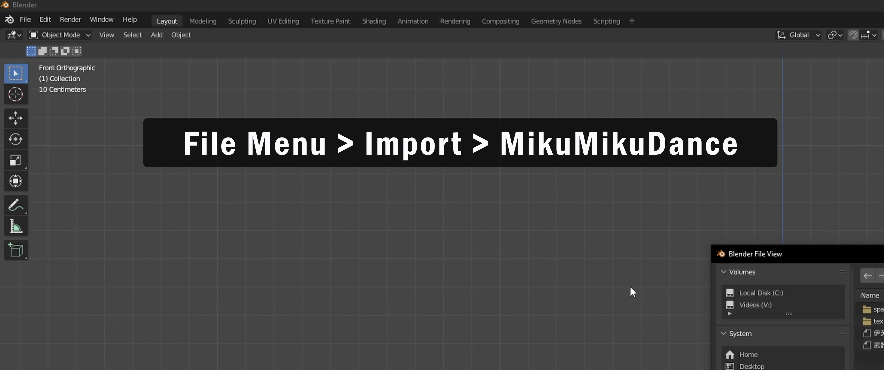
{"action": "left_click", "coordinate": [878, 345]}
{"action": "left_click", "coordinate": [878, 333]}
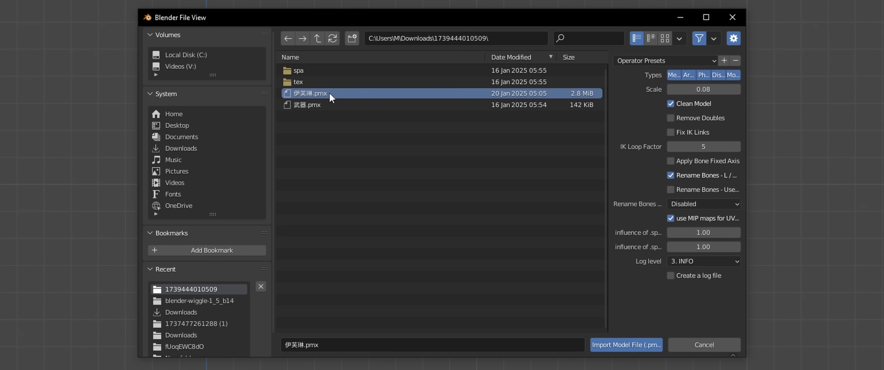
{"action": "left_click", "coordinate": [330, 105], "text": "shift"}
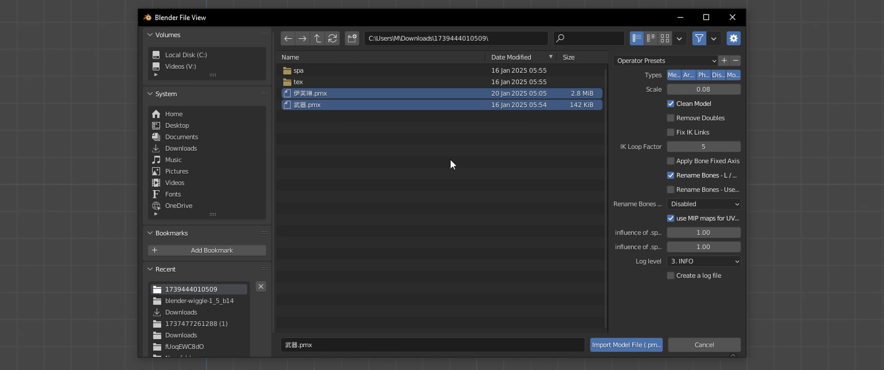
{"action": "left_click", "coordinate": [626, 345]}
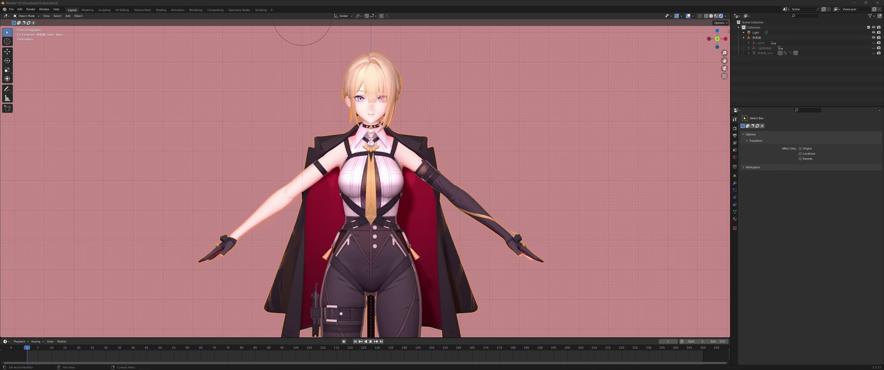
- Try rotating the lower-body bone at the pelvis, viewed from the back in Pose Mode
{"action": "scroll", "coordinate": [614, 215], "scroll_direction": "up", "scroll_amount": 1}
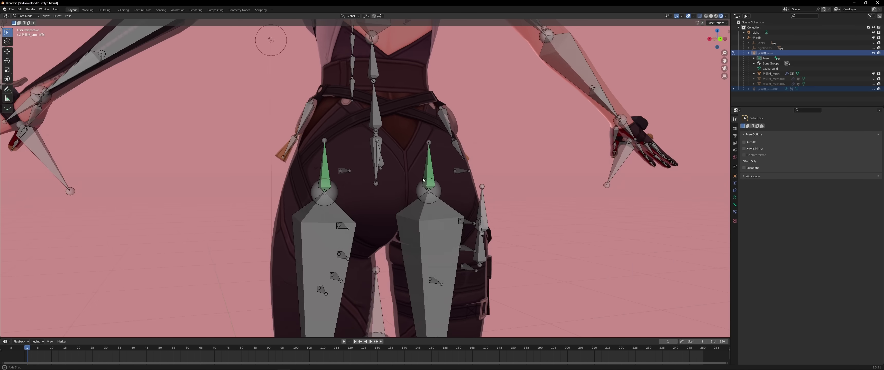
{"action": "middle_click_drag", "start_coordinate": [371, 162], "coordinate": [375, 159]}
{"action": "left_click", "coordinate": [374, 159]}
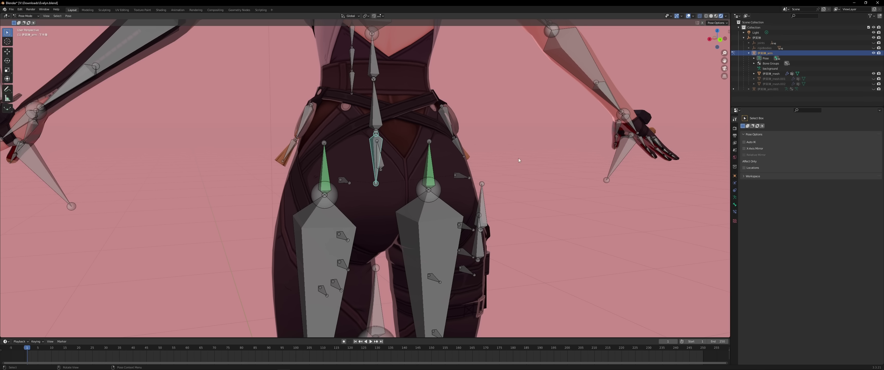
{"action": "left_click", "coordinate": [719, 40]}
{"action": "middle_click_drag", "start_coordinate": [423, 182], "coordinate": [396, 158], "text": "shift"}
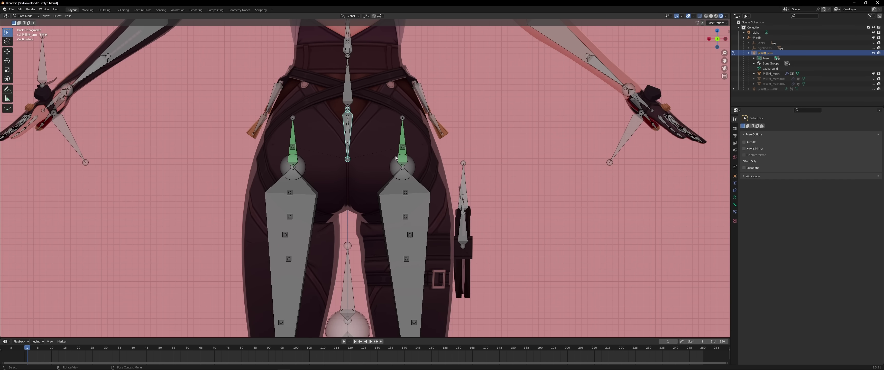
{"action": "key", "text": "r"}
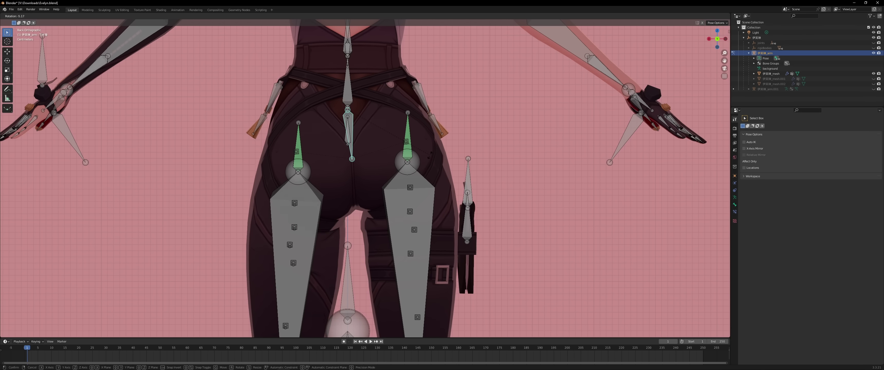
{"action": "right_click", "coordinate": [436, 182]}
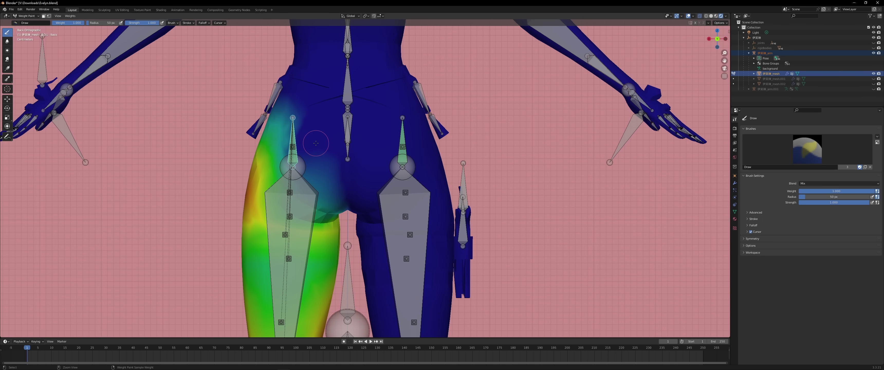
- Display the lower-body bone's weights on the mesh in Weight Paint mode
{"action": "left_click", "coordinate": [349, 134], "text": "ctrl"}
{"action": "scroll", "coordinate": [349, 133], "scroll_direction": "up", "scroll_amount": 1}
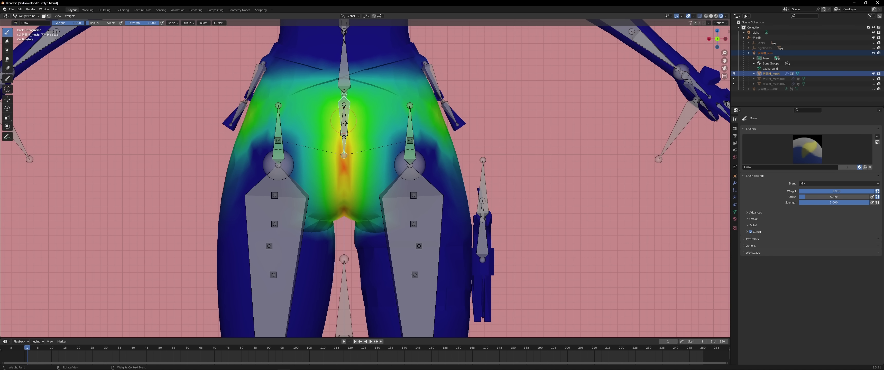
{"action": "key", "text": "r"}
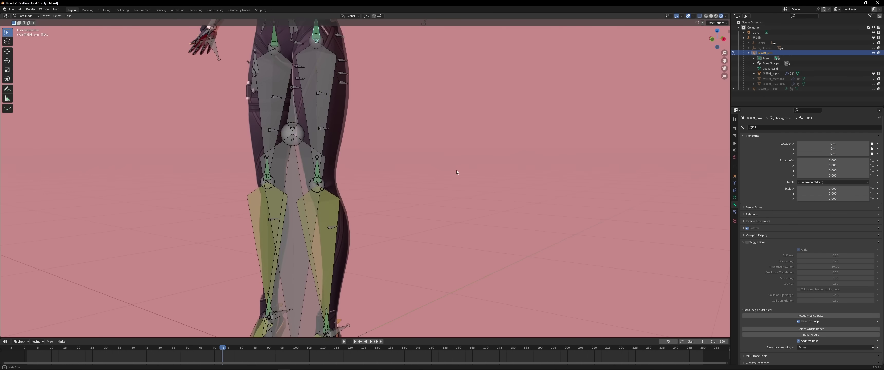
- Try rotating the green control bone at the top of the left thigh in Pose Mode
{"action": "middle_click_drag", "start_coordinate": [431, 135], "coordinate": [475, 208], "text": "shift"}
{"action": "left_click", "coordinate": [339, 151]}
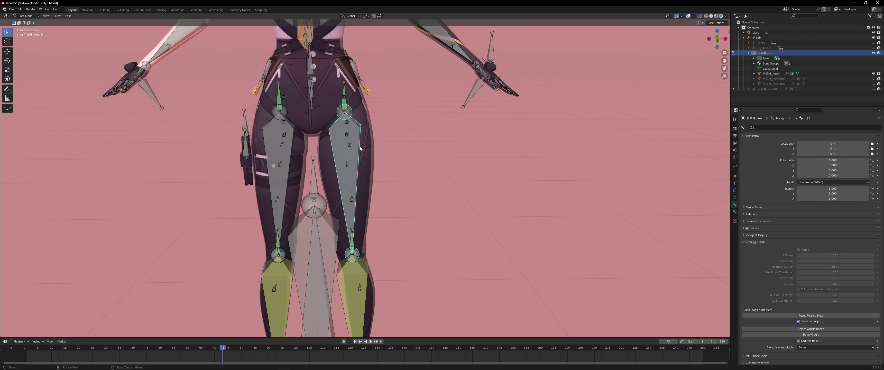
{"action": "left_click", "coordinate": [343, 105]}
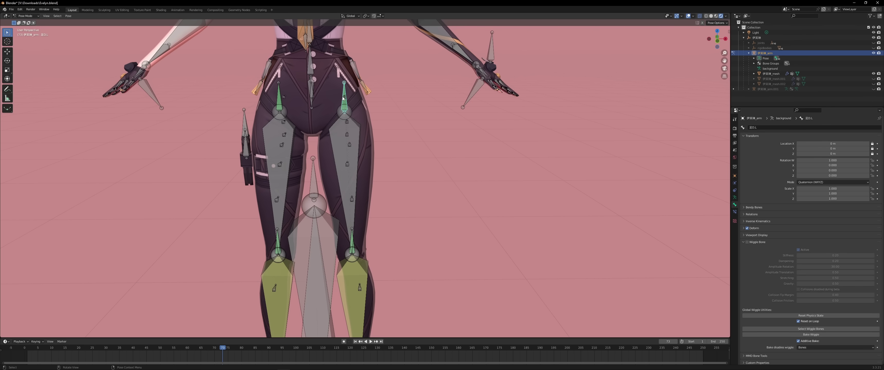
{"action": "key", "text": "r"}
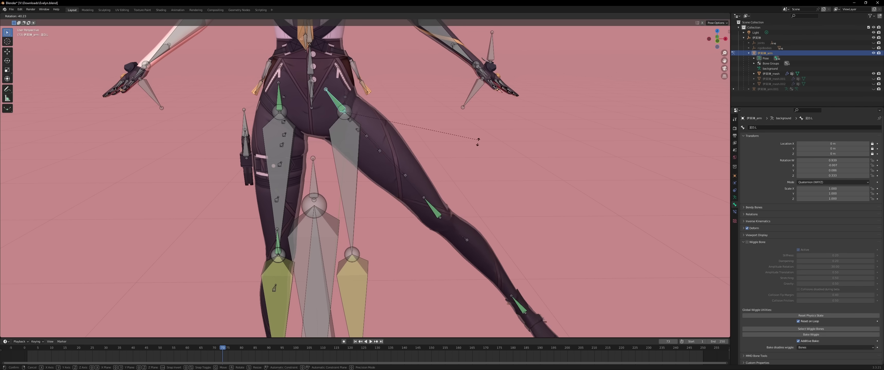
{"action": "key", "text": "Escape"}
- Try rotating the large grey left thigh bone and the green ひざD.L knee bone
{"action": "left_click", "coordinate": [357, 158]}
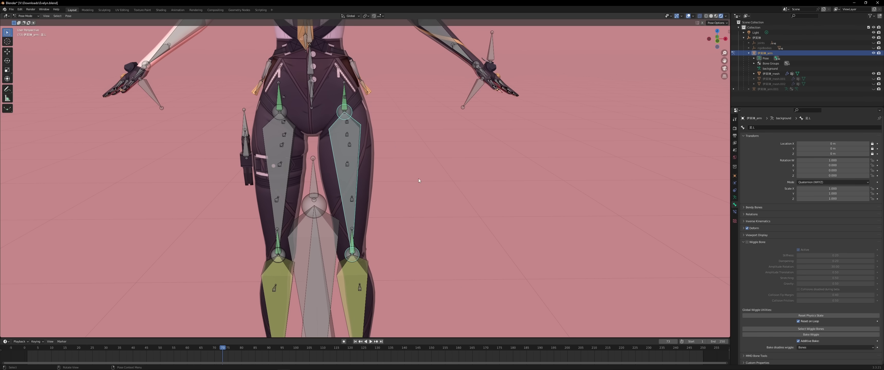
{"action": "key", "text": "r"}
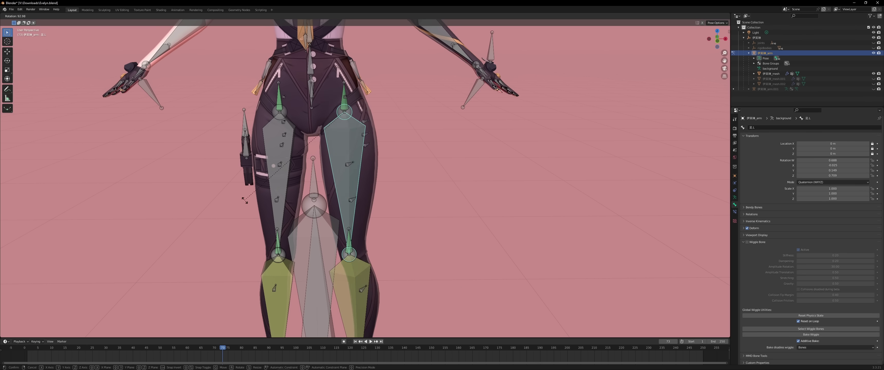
{"action": "key", "text": "Escape"}
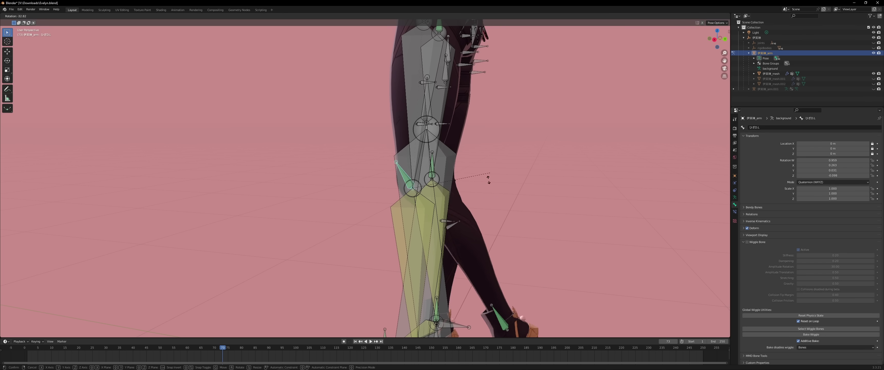
{"action": "key", "text": "Escape"}
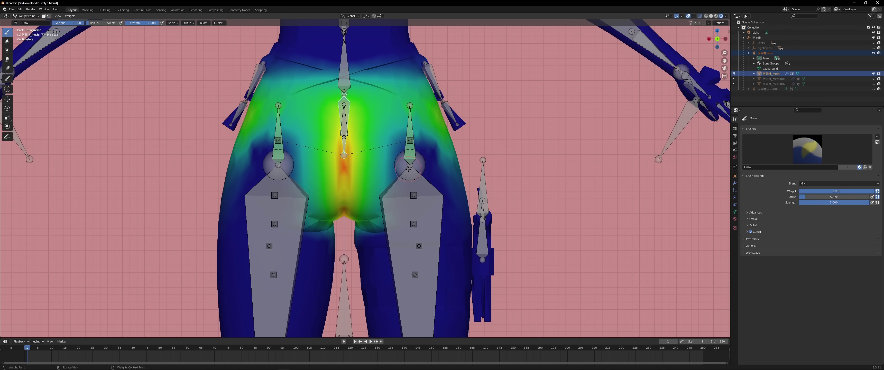
- Examine the weight areas of the lower-body bone and the small buttock helper bones from the back and side
{"action": "scroll", "coordinate": [408, 168], "scroll_direction": "up", "scroll_amount": 2}
{"action": "scroll", "coordinate": [430, 158], "scroll_direction": "down", "scroll_amount": 2}
{"action": "left_click", "coordinate": [344, 125], "text": "ctrl"}
{"action": "left_click", "coordinate": [709, 39]}
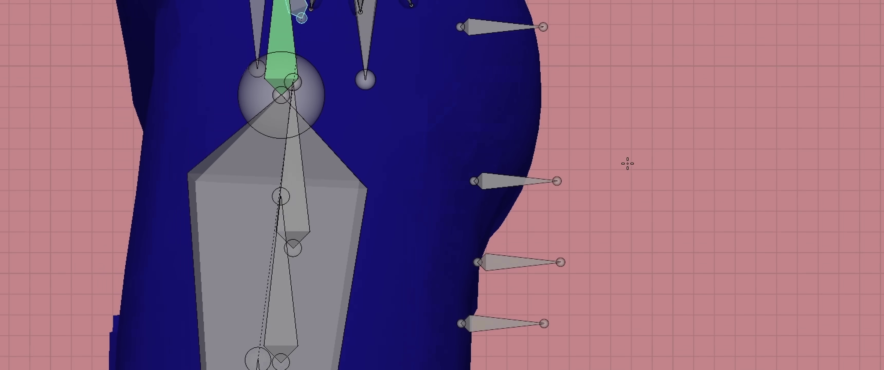
{"action": "middle_click_drag", "start_coordinate": [412, 130], "coordinate": [576, 93]}
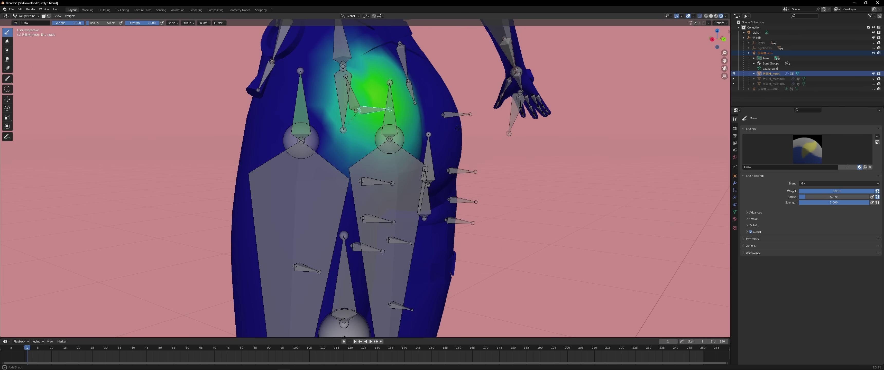
{"action": "scroll", "coordinate": [437, 130], "scroll_direction": "down", "scroll_amount": 3}
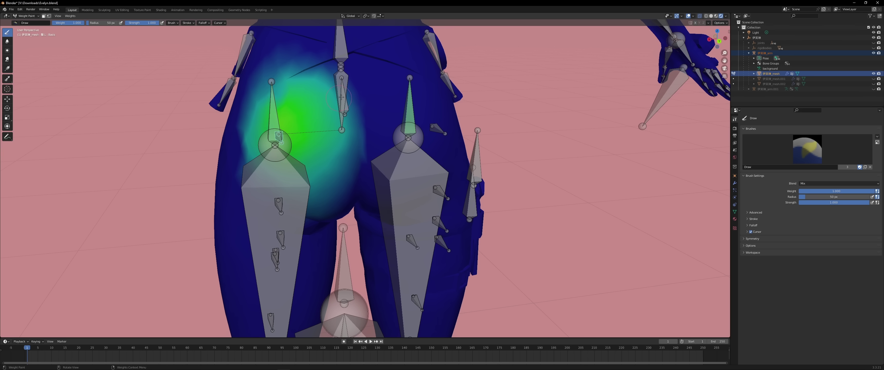
{"action": "middle_click_drag", "start_coordinate": [341, 97], "coordinate": [393, 159]}
{"action": "left_click", "coordinate": [712, 40]}
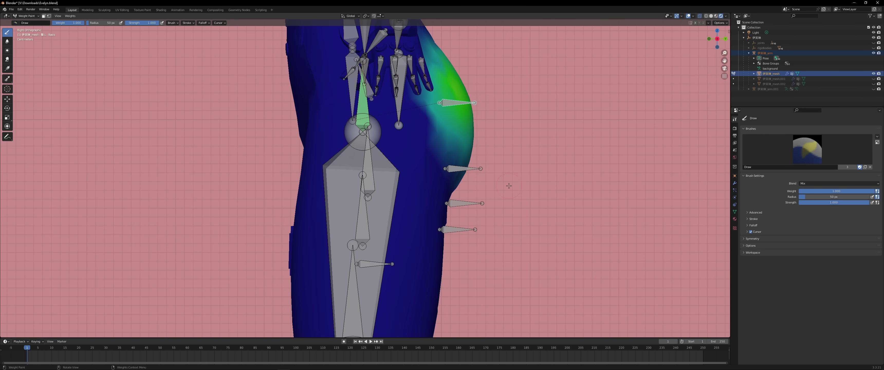
{"action": "middle_click_drag", "start_coordinate": [510, 185], "coordinate": [446, 187]}
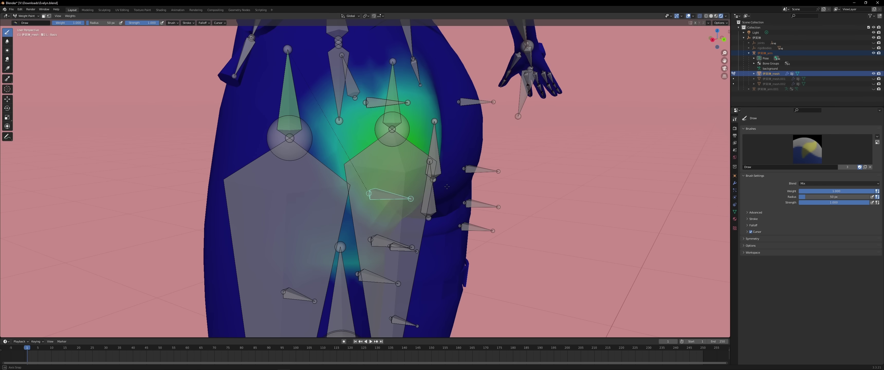
{"action": "middle_click_drag", "start_coordinate": [273, 36], "coordinate": [283, 35]}
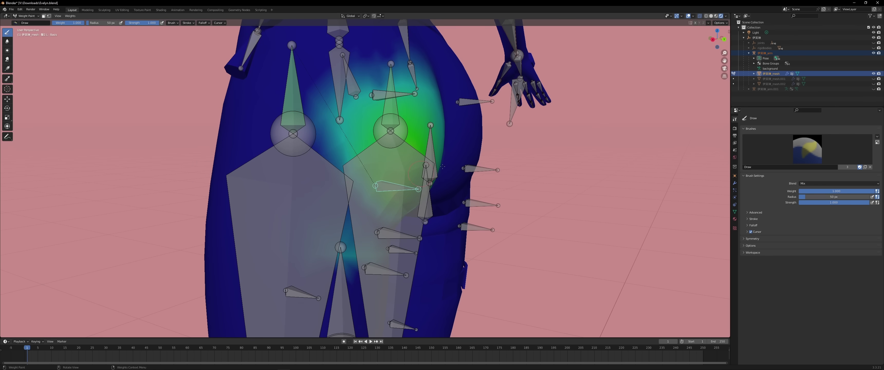
- Check the weights of the two lowest helper bones on the back of the upper thigh
{"action": "left_click", "coordinate": [713, 39]}
{"action": "left_click", "coordinate": [471, 201], "text": "ctrl"}
{"action": "scroll", "coordinate": [471, 201], "scroll_direction": "down", "scroll_amount": 1}
{"action": "middle_click_drag", "start_coordinate": [471, 201], "coordinate": [437, 133], "text": "shift"}
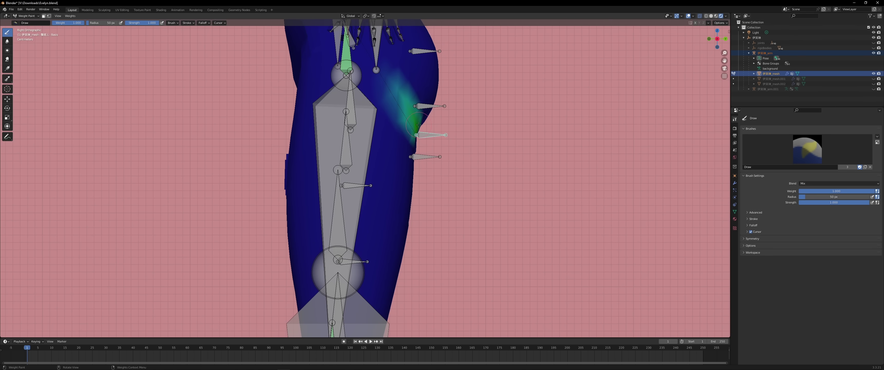
{"action": "middle_click_drag", "start_coordinate": [418, 125], "coordinate": [426, 138]}
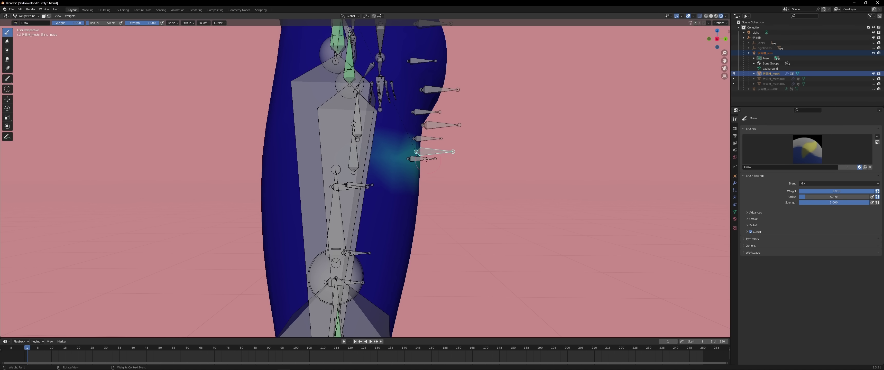
{"action": "scroll", "coordinate": [699, 52], "scroll_direction": "down", "scroll_amount": 1}
{"action": "left_click", "coordinate": [717, 39]}
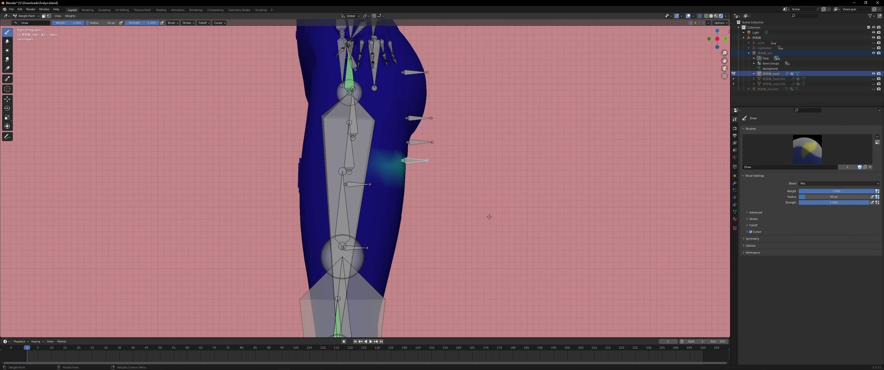
- Check the weight area of the helper bone inside the mid-thigh
{"action": "middle_click_drag", "start_coordinate": [489, 216], "coordinate": [508, 173], "text": "shift"}
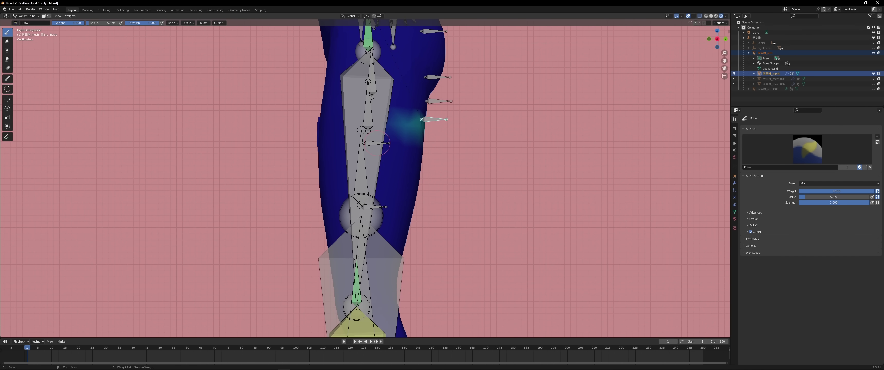
{"action": "left_click", "coordinate": [378, 144], "text": "ctrl"}
{"action": "left_click", "coordinate": [378, 146], "text": "ctrl"}
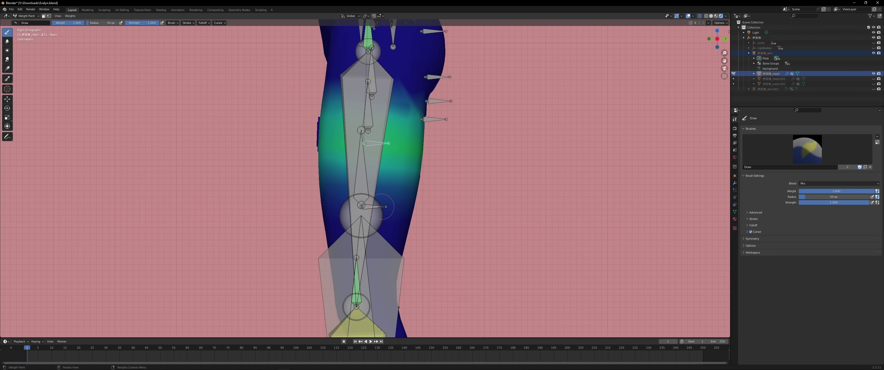
{"action": "middle_click_drag", "start_coordinate": [386, 206], "coordinate": [461, 195]}
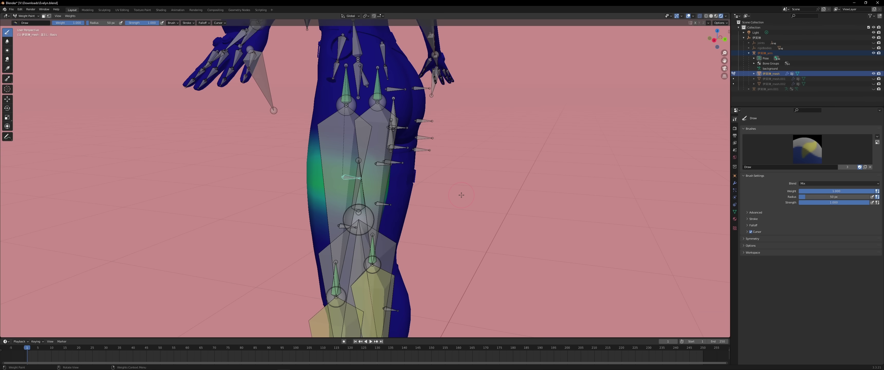
- Return to Object Mode, select the armature and enable Wiggle Bone for the 左足3 bone
{"action": "left_click", "coordinate": [25, 16]}
{"action": "left_click", "coordinate": [24, 22]}
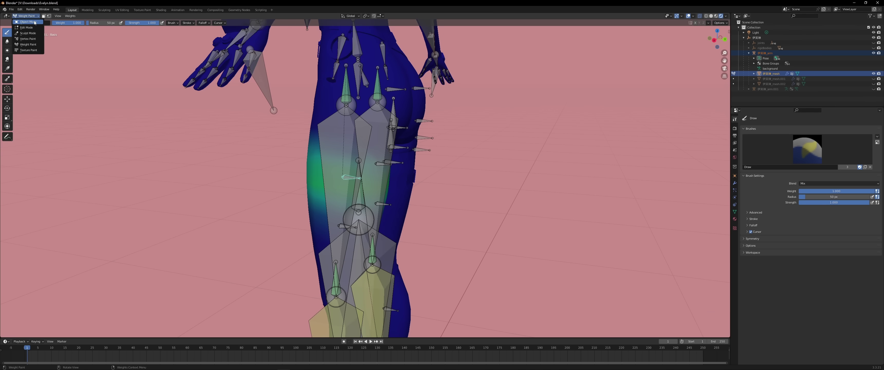
{"action": "key", "text": "ctrl"}
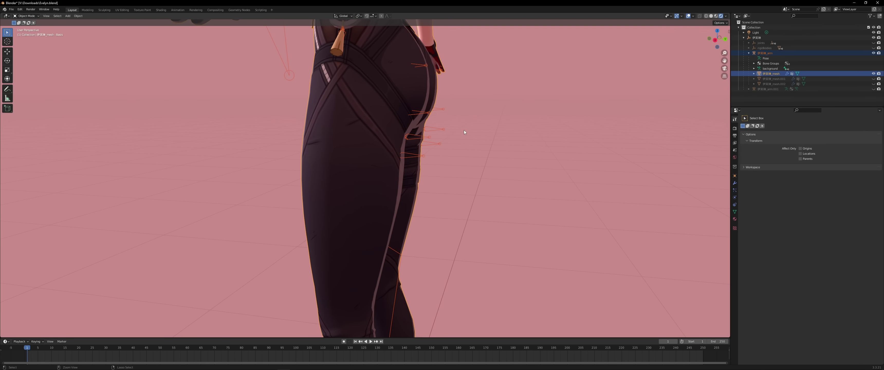
{"action": "key", "text": "ctrl+Tab"}
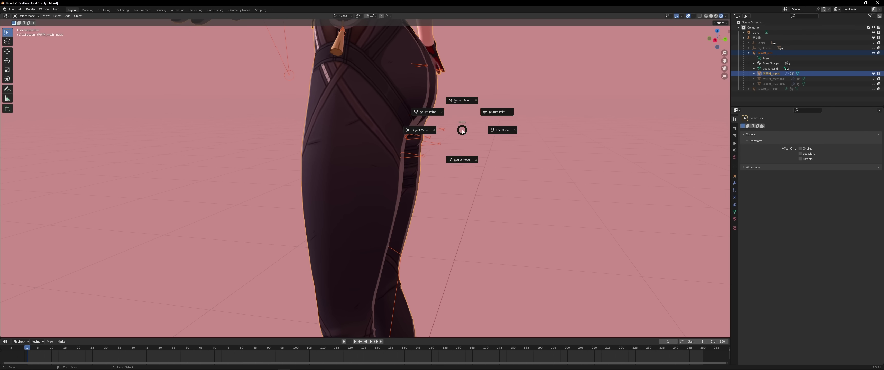
{"action": "left_click", "coordinate": [443, 129]}
{"action": "left_click", "coordinate": [735, 204]}
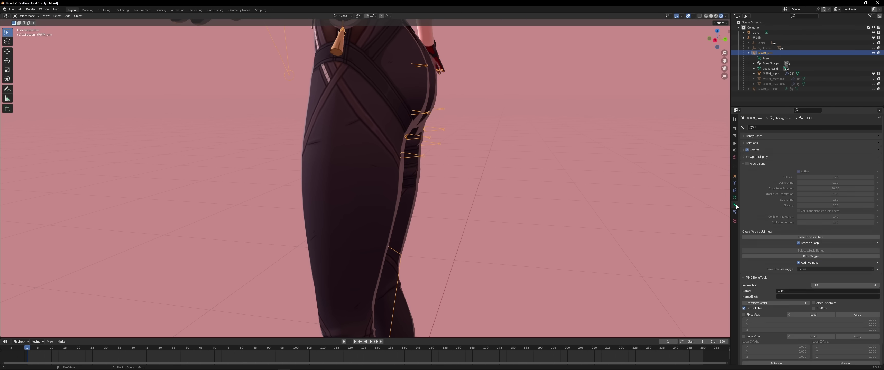
{"action": "left_click", "coordinate": [755, 163]}
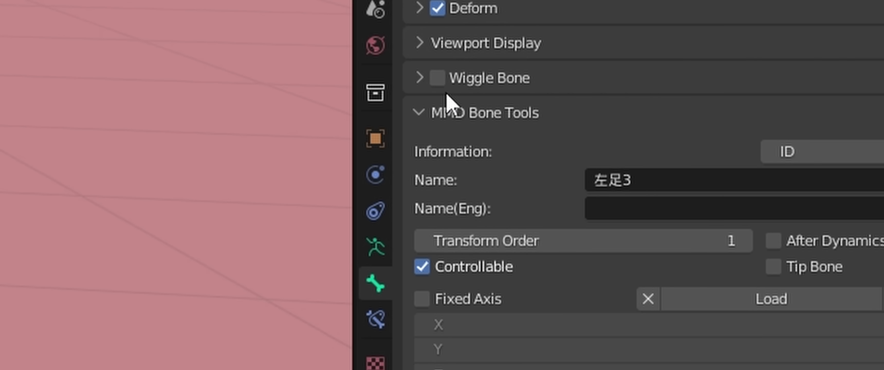
{"action": "left_click", "coordinate": [442, 86]}
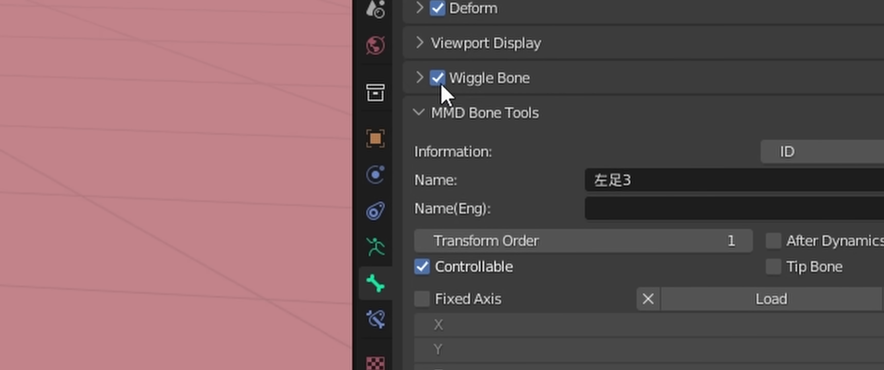
- Enable Wiggle Bone on the buttock and thigh helper bones in Pose Mode and expand its settings
{"action": "scroll", "coordinate": [455, 189], "scroll_direction": "up", "scroll_amount": 1}
{"action": "mouse_move", "coordinate": [577, 115]}
{"action": "middle_mouse_down"}
{"action": "mouse_move", "coordinate": [568, 122]}
{"action": "mouse_move", "coordinate": [583, 126]}
{"action": "middle_mouse_up"}
{"action": "key", "text": "KP_3"}
{"action": "left_click_drag", "start_coordinate": [467, 61], "coordinate": [425, 158]}
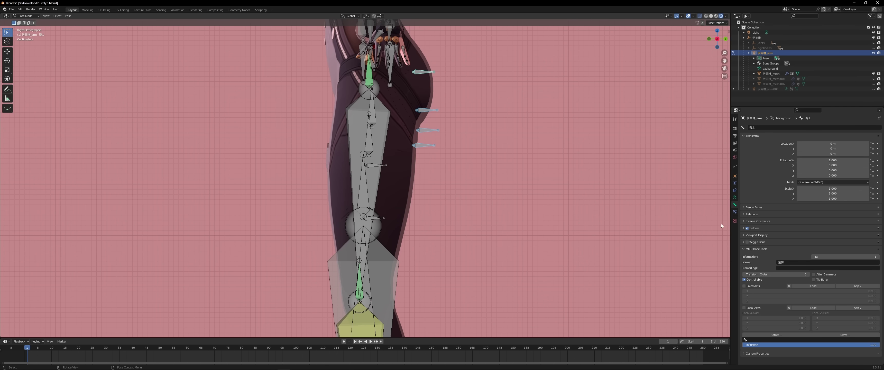
{"action": "left_click", "coordinate": [747, 249]}
{"action": "left_click", "coordinate": [748, 242]}
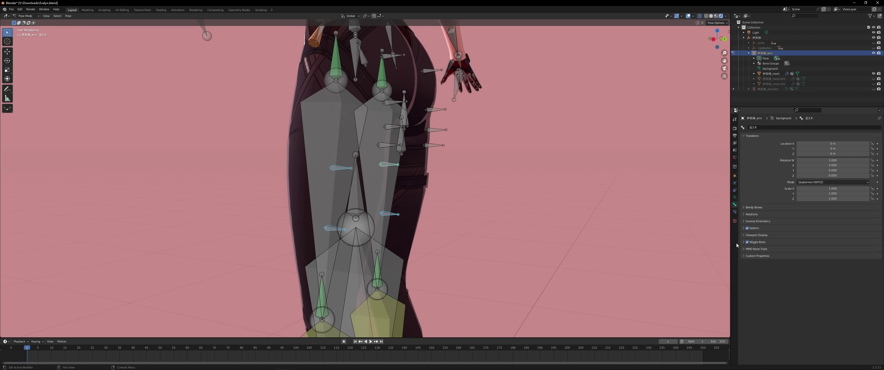
{"action": "left_click", "coordinate": [742, 242]}
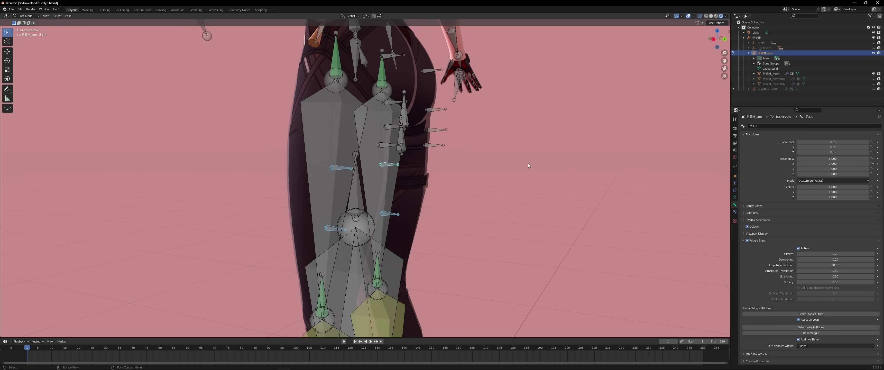
- Select the 下半身 lower-body bone and play the animation with the bone overlays hidden
{"action": "middle_click_drag", "start_coordinate": [528, 163], "coordinate": [366, 116]}
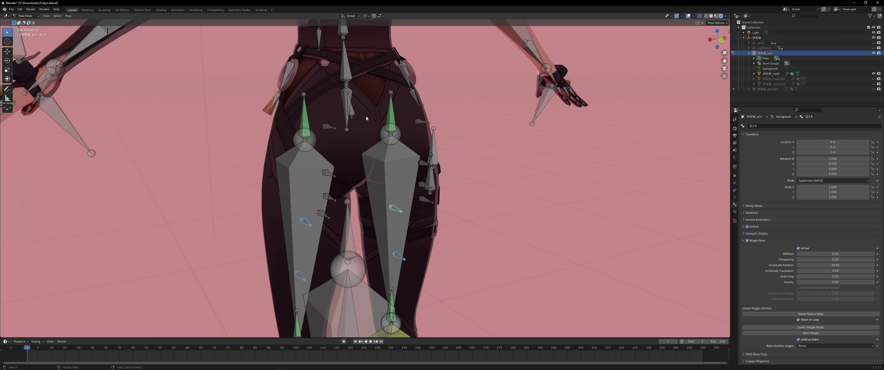
{"action": "left_click", "coordinate": [346, 106]}
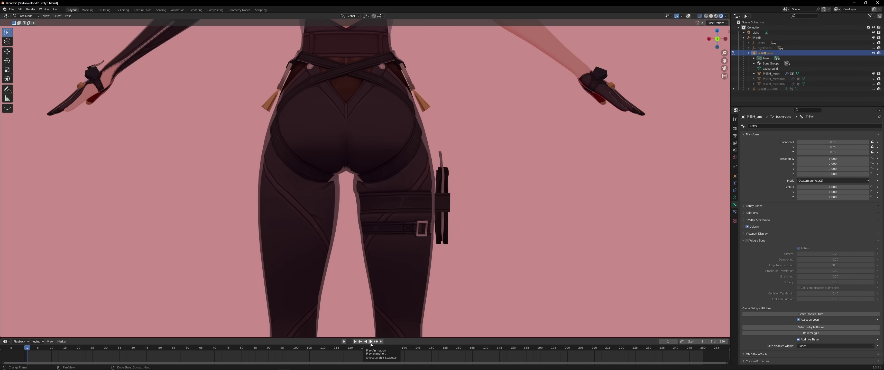
{"action": "left_click", "coordinate": [370, 341]}
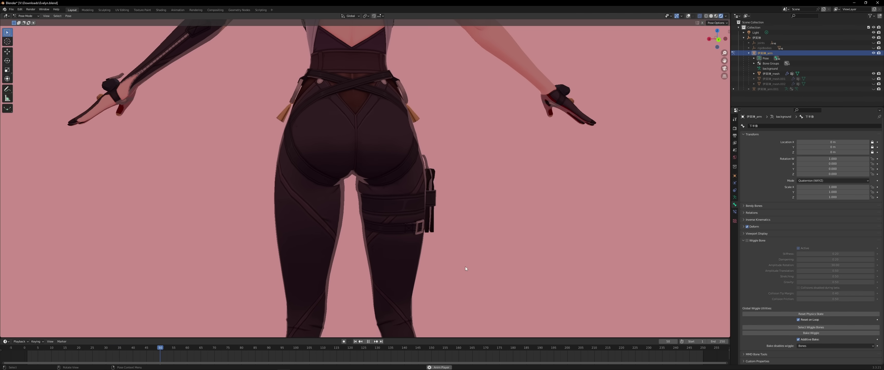
- Test the wiggle physics by rotating the lower-body bone several times during playback, cancelling each rotation
{"action": "key", "text": "t"}
{"action": "key", "text": "t"}
{"action": "key", "text": "r"}
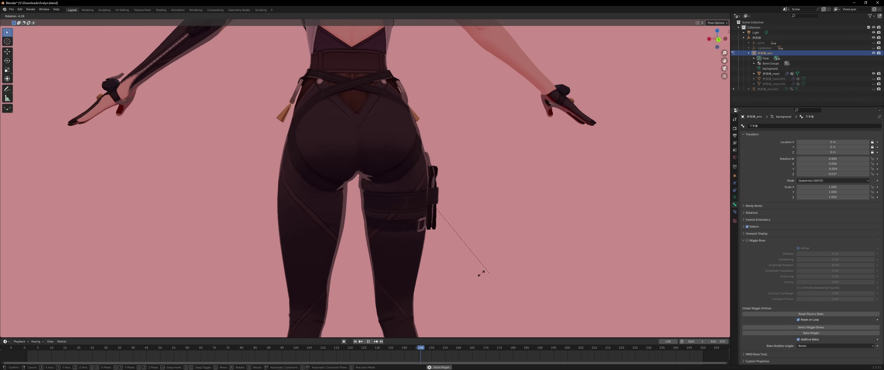
{"action": "right_click", "coordinate": [482, 283]}
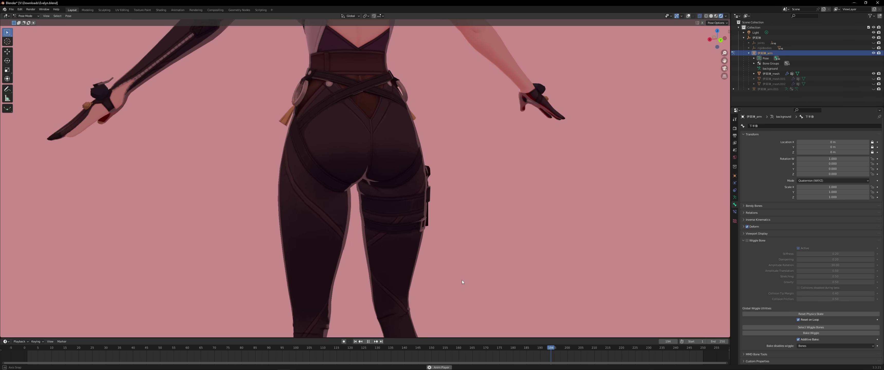
{"action": "key", "text": "r"}
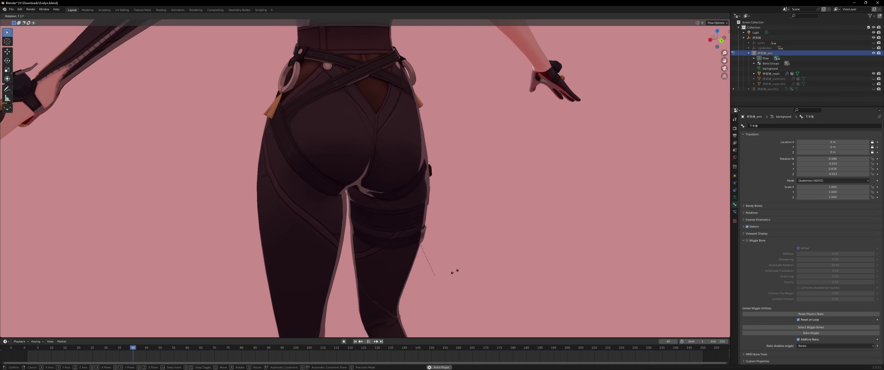
{"action": "right_click", "coordinate": [475, 264]}
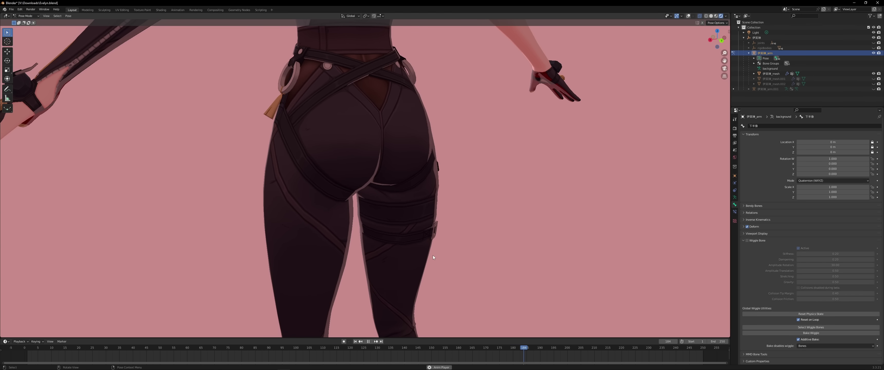
{"action": "key", "text": "r"}
{"action": "right_click", "coordinate": [562, 243]}
- Leave the rendered shading and switch the armature from Pose Mode to Object Mode
{"action": "key", "text": "shift+z"}
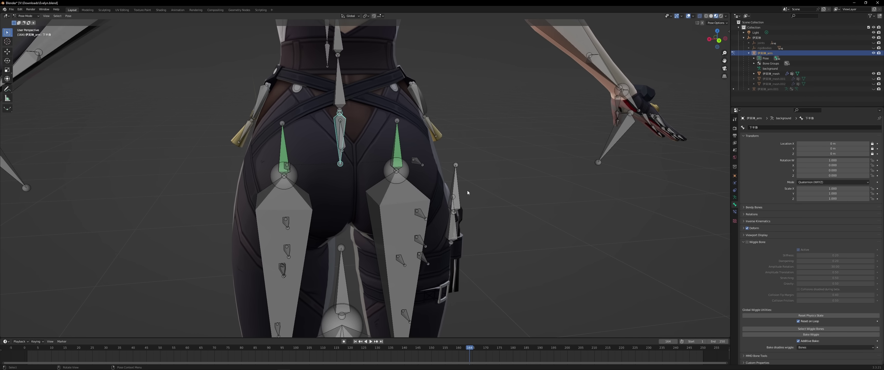
{"action": "middle_click_drag", "start_coordinate": [471, 228], "coordinate": [499, 223]}
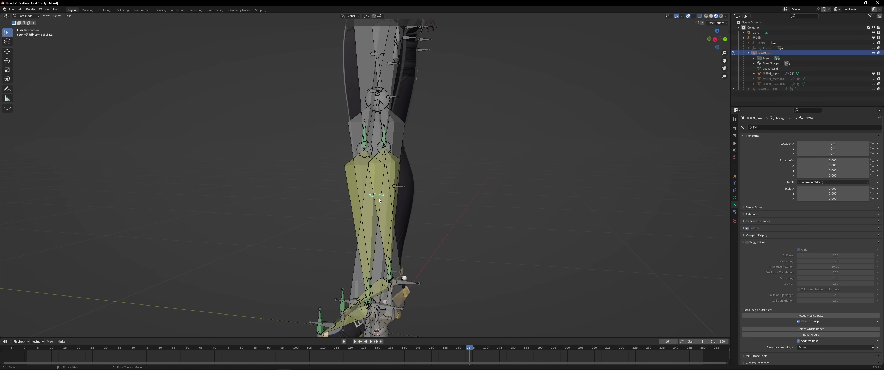
{"action": "scroll", "coordinate": [421, 234], "scroll_direction": "down", "scroll_amount": 2}
{"action": "scroll", "coordinate": [380, 218], "scroll_direction": "up", "scroll_amount": 2}
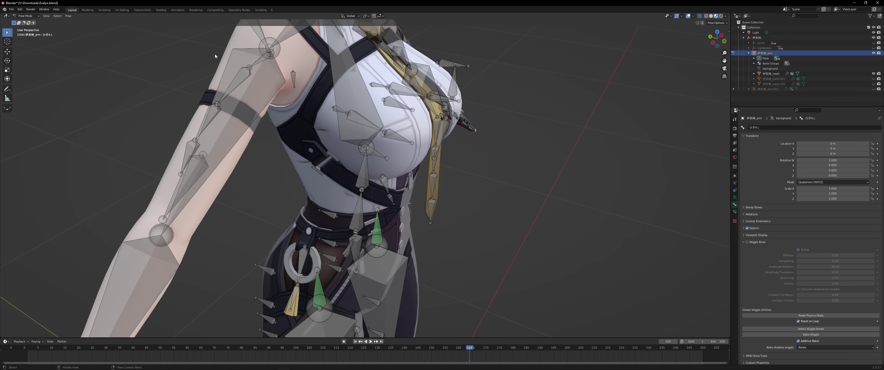
{"action": "left_click", "coordinate": [26, 16]}
{"action": "left_click", "coordinate": [28, 28]}
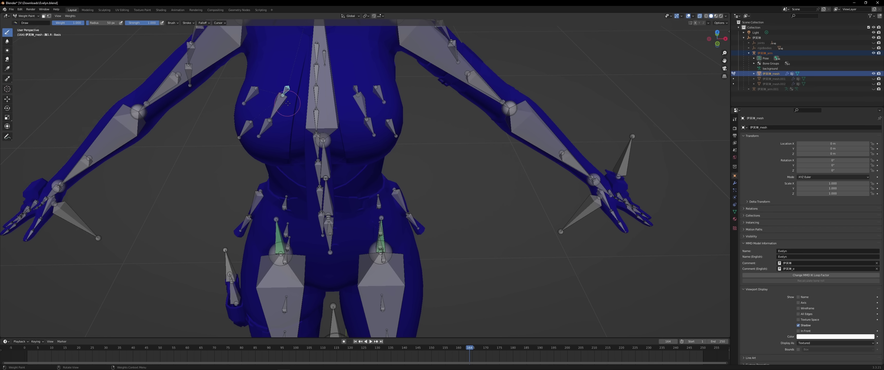
- Check the weights of the four helper bones in the character's right breast in Weight Paint mode
{"action": "left_click", "coordinate": [265, 128], "text": "ctrl"}
{"action": "left_click", "coordinate": [243, 129], "text": "ctrl"}
{"action": "left_click", "coordinate": [249, 93], "text": "ctrl"}
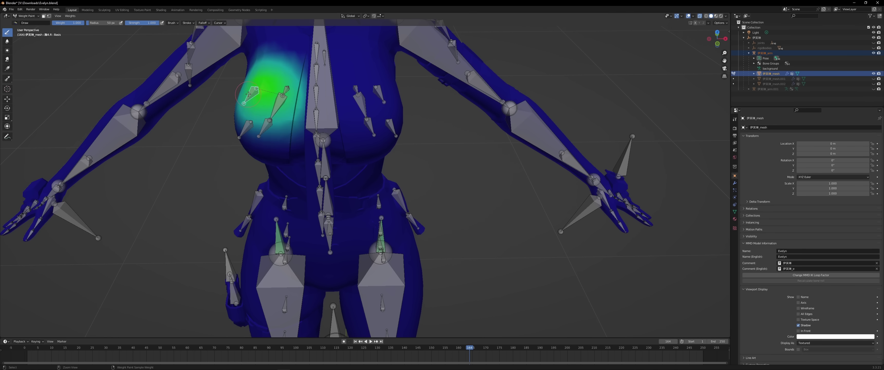
{"action": "left_click", "coordinate": [280, 106], "text": "ctrl"}
{"action": "left_click", "coordinate": [268, 124], "text": "ctrl"}
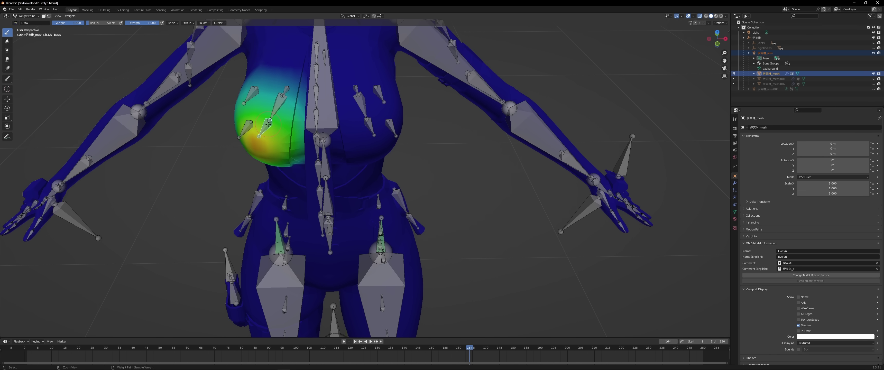
{"action": "left_click", "coordinate": [245, 129], "text": "ctrl"}
{"action": "left_click", "coordinate": [248, 93], "text": "ctrl"}
{"action": "left_click", "coordinate": [288, 103], "text": "ctrl"}
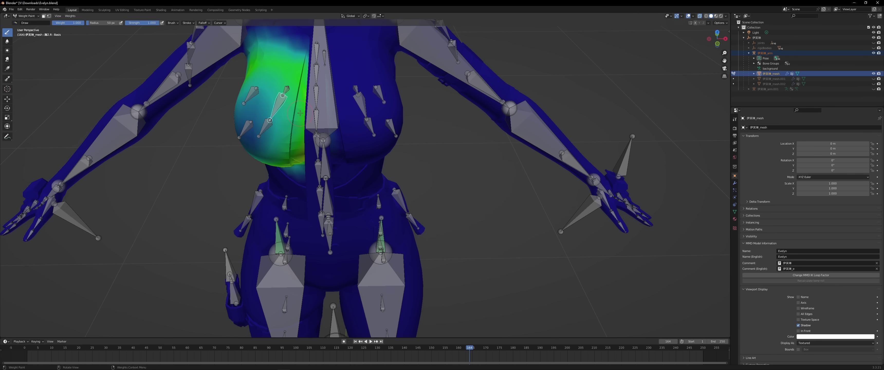
{"action": "middle_click_drag", "start_coordinate": [288, 103], "coordinate": [338, 111]}
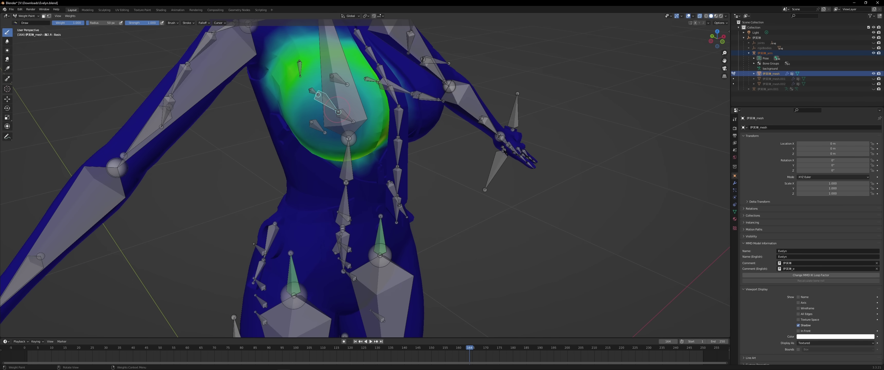
{"action": "scroll", "coordinate": [338, 146], "scroll_direction": "down", "scroll_amount": 1}
{"action": "scroll", "coordinate": [355, 161], "scroll_direction": "up", "scroll_amount": 2}
{"action": "middle_click_drag", "start_coordinate": [407, 219], "coordinate": [404, 177], "text": "shift"}
{"action": "scroll", "coordinate": [408, 163], "scroll_direction": "down", "scroll_amount": 2}
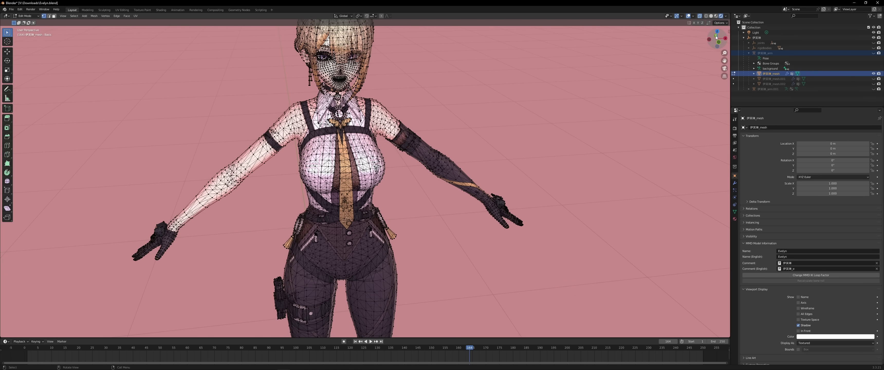
- Try converting all triangles of the character mesh to quads with Tris to Quads, and undo the conversion
{"action": "left_click", "coordinate": [716, 43]}
{"action": "key", "text": "alt+z"}
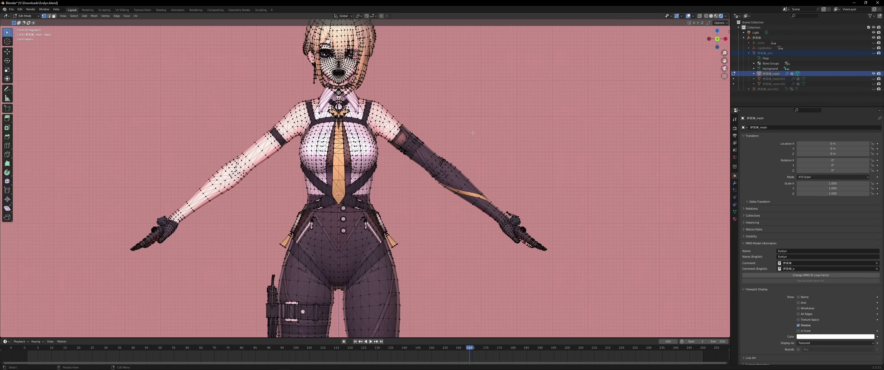
{"action": "scroll", "coordinate": [364, 175], "scroll_direction": "up", "scroll_amount": 1}
{"action": "middle_click_drag", "start_coordinate": [390, 125], "coordinate": [400, 146], "text": "shift"}
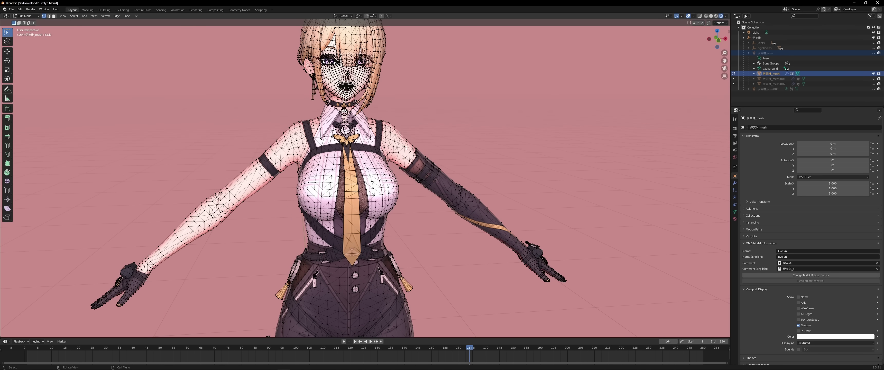
{"action": "key", "text": "a"}
{"action": "key", "text": "F3"}
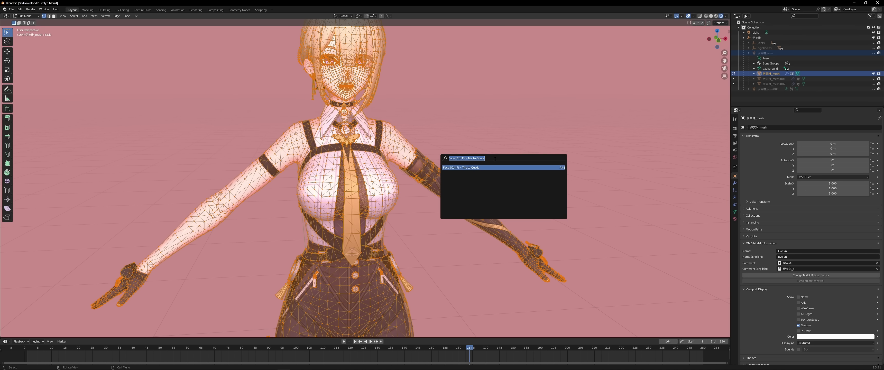
{"action": "left_click", "coordinate": [523, 167]}
{"action": "scroll", "coordinate": [334, 205], "scroll_direction": "up", "scroll_amount": 5}
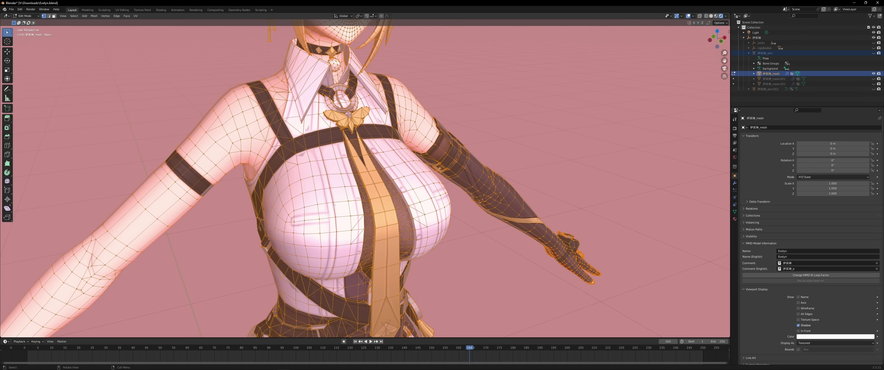
{"action": "scroll", "coordinate": [334, 205], "scroll_direction": "down", "scroll_amount": 2}
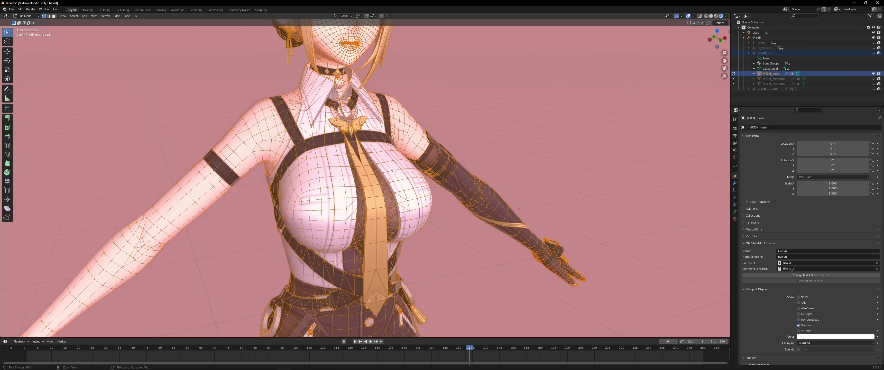
{"action": "key", "text": "ctrl+z"}
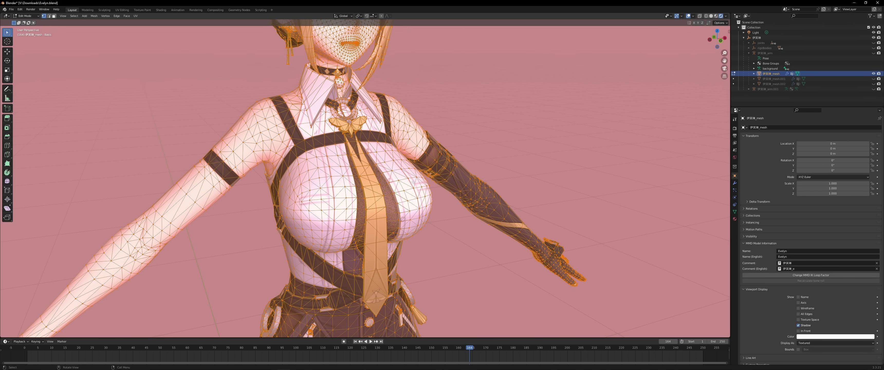
- Compare the mesh in Object Mode and Edit Mode, examining its topology on the chest, arms and front of the thighs
{"action": "key", "text": "Tab"}
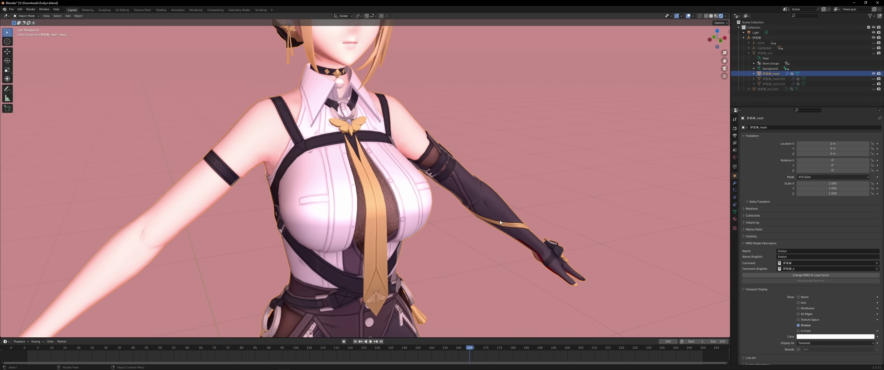
{"action": "key", "text": "Tab"}
{"action": "scroll", "coordinate": [381, 232], "scroll_direction": "down", "scroll_amount": 1}
{"action": "scroll", "coordinate": [381, 232], "scroll_direction": "down", "scroll_amount": 1}
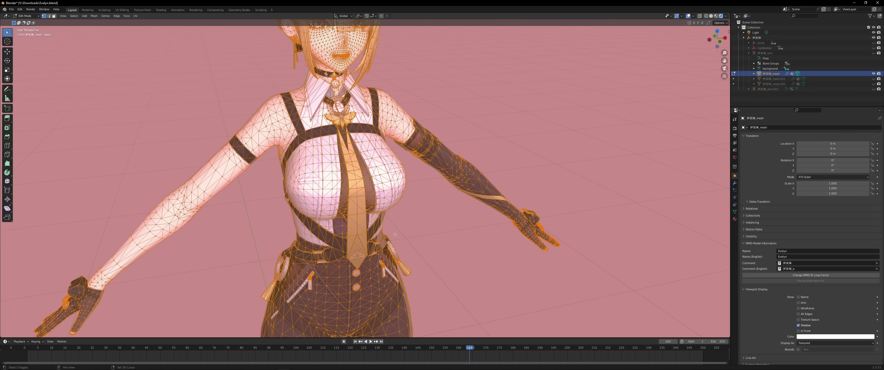
{"action": "scroll", "coordinate": [391, 219], "scroll_direction": "down", "scroll_amount": 2}
{"action": "middle_click_drag", "start_coordinate": [387, 217], "coordinate": [348, 220]}
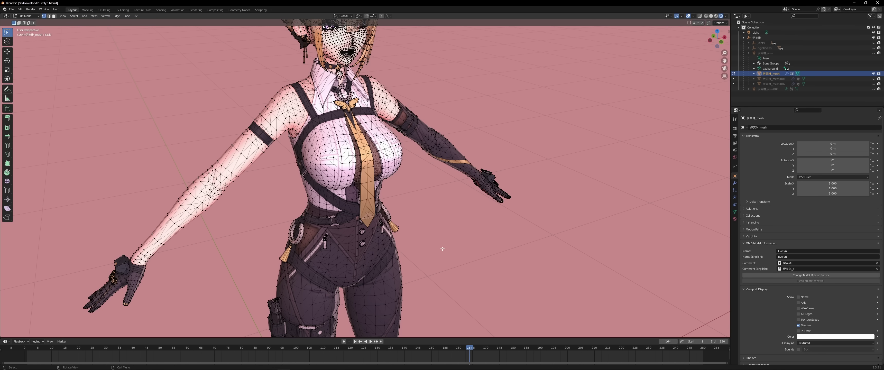
{"action": "scroll", "coordinate": [416, 223], "scroll_direction": "up", "scroll_amount": 2}
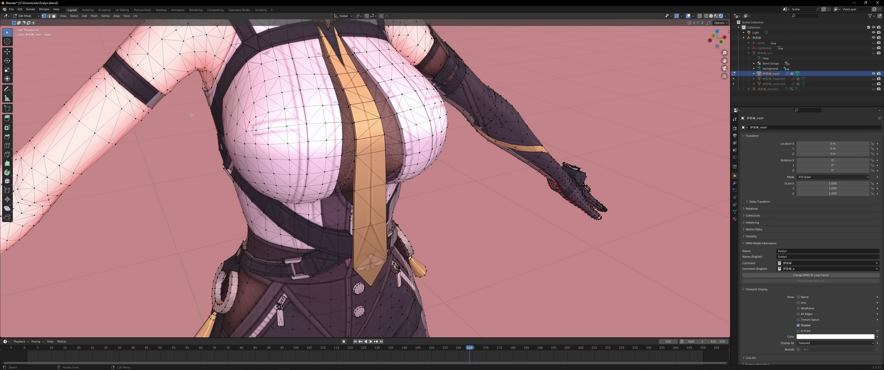
{"action": "scroll", "coordinate": [180, 107], "scroll_direction": "up", "scroll_amount": 2}
{"action": "middle_click_drag", "start_coordinate": [205, 104], "coordinate": [422, 165]}
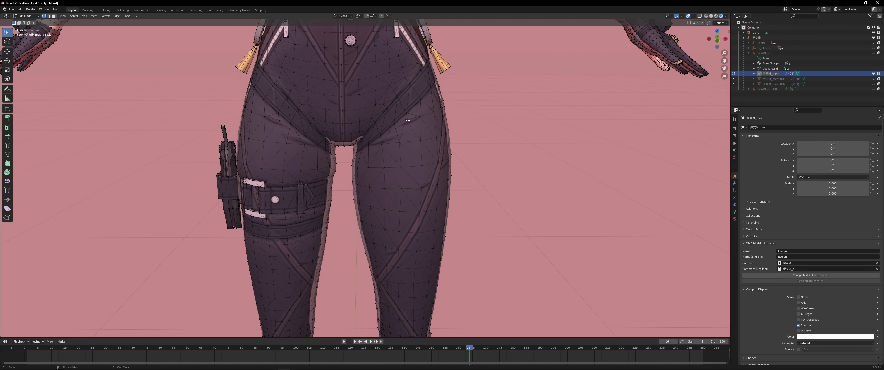
{"action": "middle_click_drag", "start_coordinate": [404, 118], "coordinate": [399, 102]}
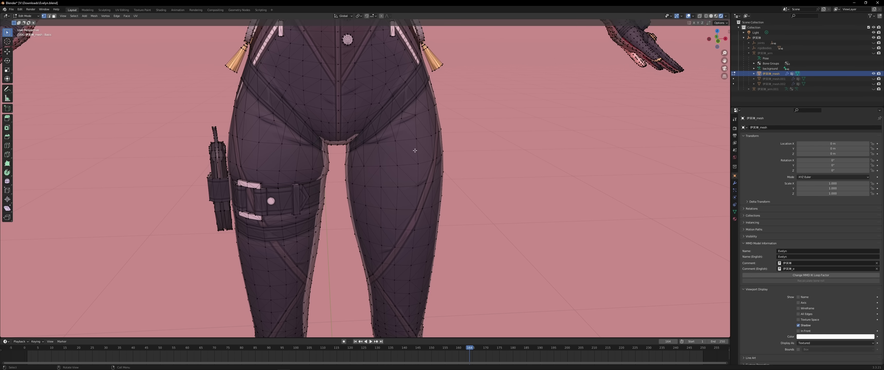
- Select the whole mesh and examine its triangle layout around the thighs, buttocks, chest and shoulder
{"action": "key", "text": "a"}
{"action": "middle_click_drag", "start_coordinate": [390, 150], "coordinate": [436, 154]}
{"action": "scroll", "coordinate": [339, 158], "scroll_direction": "down", "scroll_amount": 2}
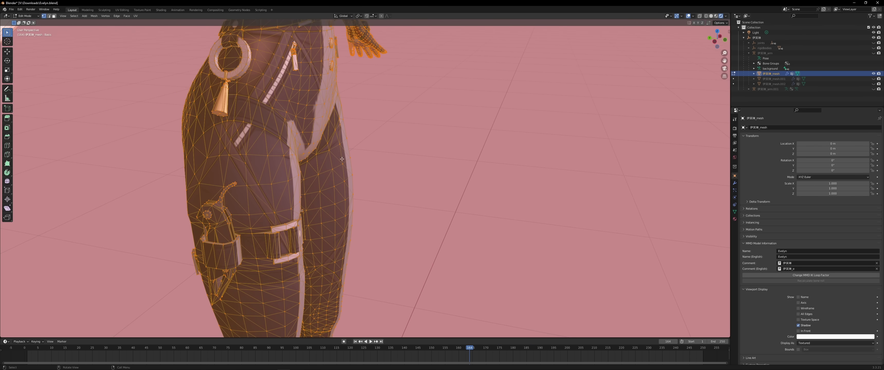
{"action": "middle_click_drag", "start_coordinate": [295, 158], "coordinate": [337, 133]}
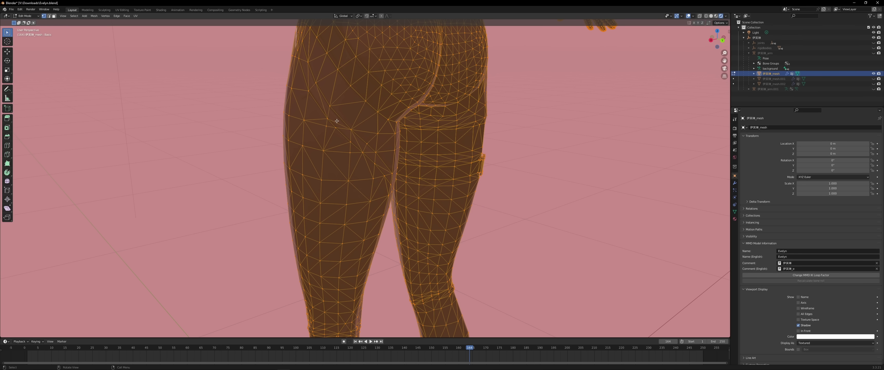
{"action": "middle_click_drag", "start_coordinate": [336, 121], "coordinate": [384, 187]}
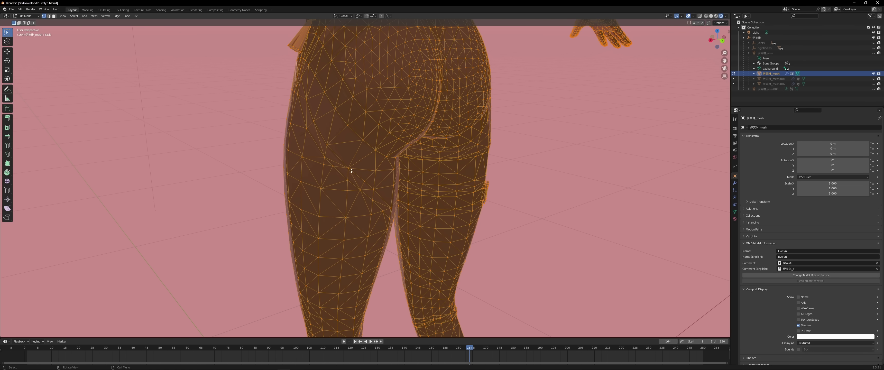
{"action": "middle_click_drag", "start_coordinate": [344, 171], "coordinate": [400, 178]}
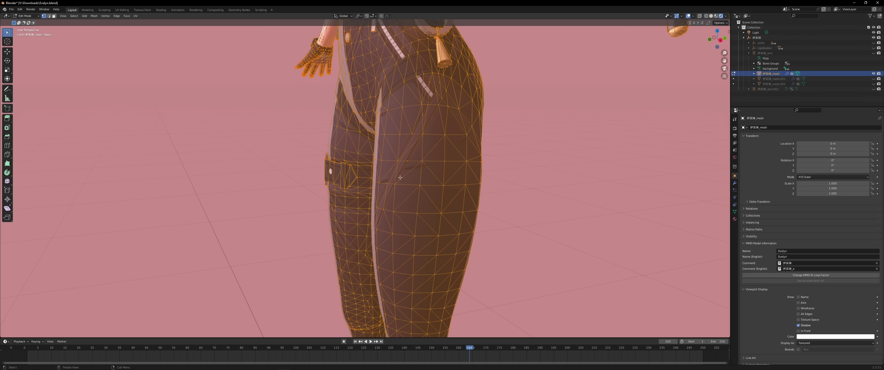
{"action": "middle_click_drag", "start_coordinate": [407, 153], "coordinate": [447, 192]}
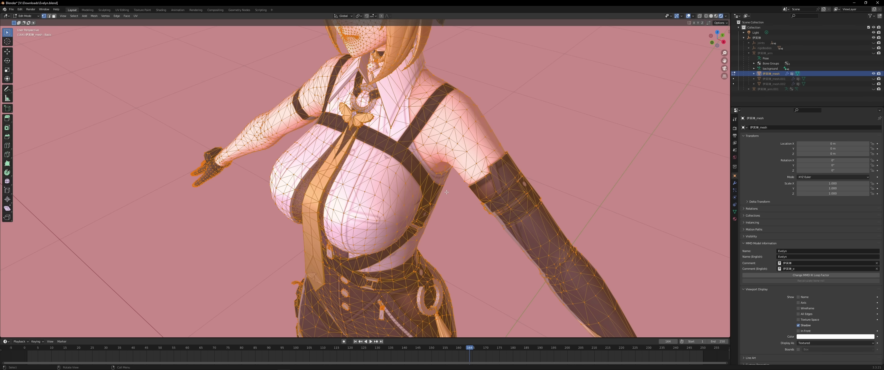
{"action": "scroll", "coordinate": [453, 211], "scroll_direction": "up", "scroll_amount": 1}
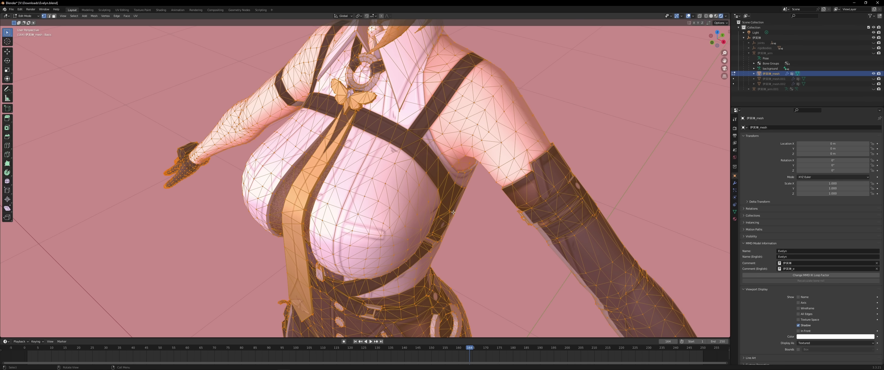
{"action": "middle_click_drag", "start_coordinate": [468, 112], "coordinate": [453, 112]}
{"action": "scroll", "coordinate": [329, 147], "scroll_direction": "up", "scroll_amount": 1}
{"action": "middle_click_drag", "start_coordinate": [453, 112], "coordinate": [473, 167], "text": "shift"}
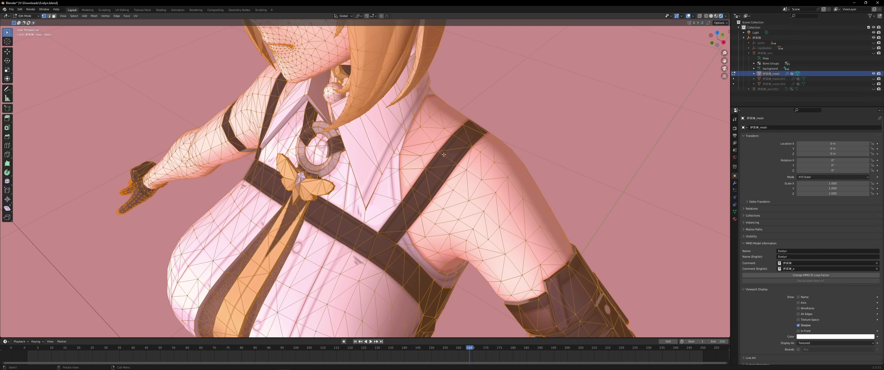
- Deselect the mesh and examine its topology around the shoulder, armpit and chest harness
{"action": "key", "text": "alt+a"}
{"action": "scroll", "coordinate": [472, 171], "scroll_direction": "down", "scroll_amount": 5}
{"action": "scroll", "coordinate": [478, 195], "scroll_direction": "up", "scroll_amount": 4}
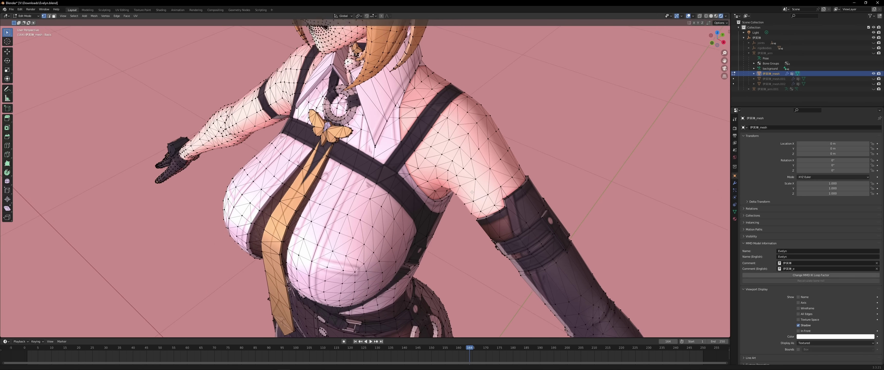
{"action": "scroll", "coordinate": [478, 196], "scroll_direction": "down", "scroll_amount": 3}
{"action": "scroll", "coordinate": [460, 213], "scroll_direction": "up", "scroll_amount": 6}
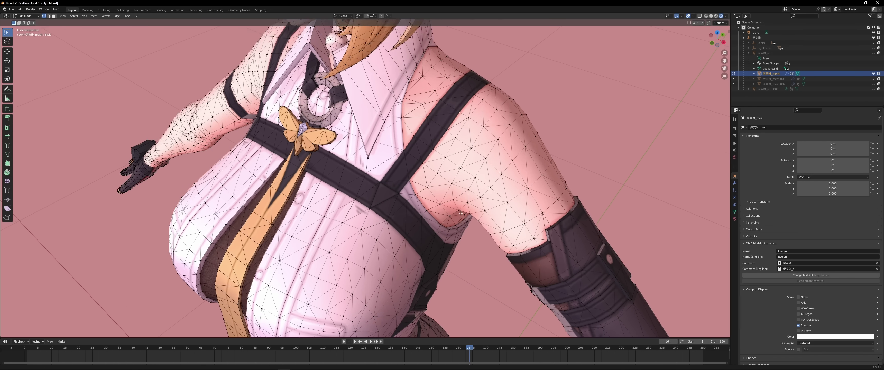
{"action": "middle_click_drag", "start_coordinate": [461, 213], "coordinate": [427, 209]}
{"action": "middle_click_drag", "start_coordinate": [427, 208], "coordinate": [311, 135], "text": "shift"}
{"action": "scroll", "coordinate": [311, 135], "scroll_direction": "up", "scroll_amount": 3}
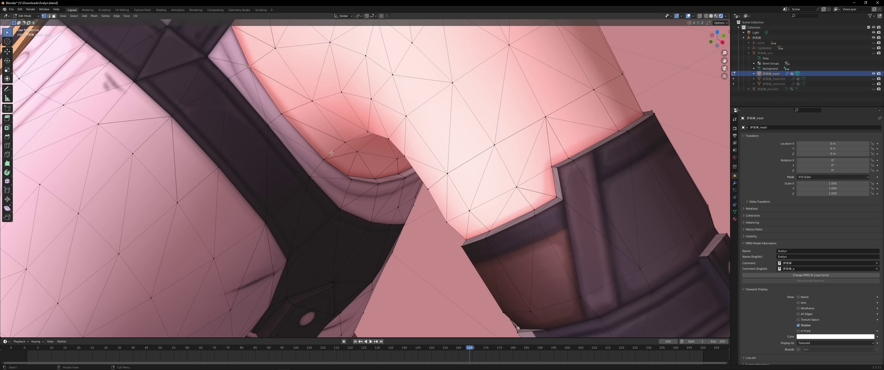
{"action": "scroll", "coordinate": [311, 134], "scroll_direction": "down", "scroll_amount": 1}
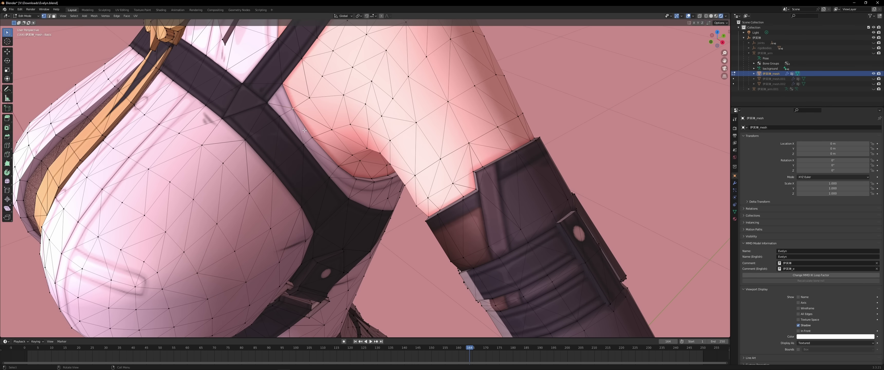
{"action": "middle_click_drag", "start_coordinate": [295, 131], "coordinate": [319, 164], "text": "shift"}
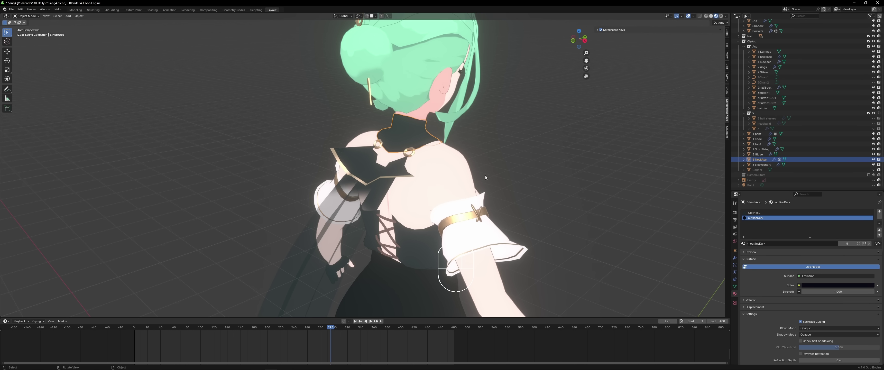
- Switch to the Goo Engine project with the green-haired character and inspect the black neck piece in Edit Mode and the black garment below it
{"action": "key", "text": "Tab"}
{"action": "key", "text": "Tab"}
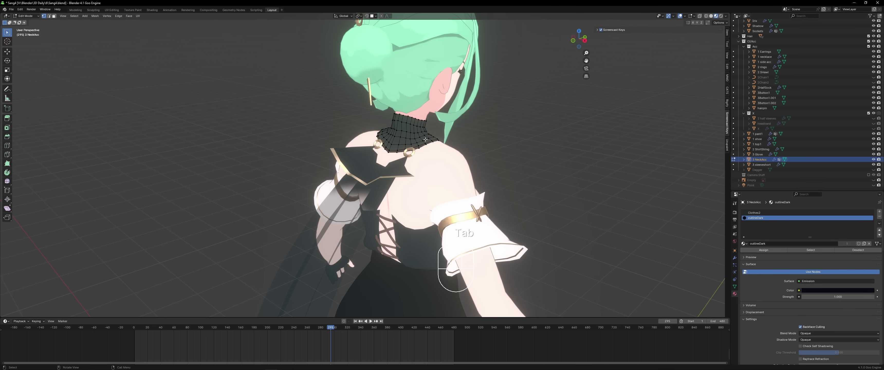
{"action": "left_click", "coordinate": [410, 293]}
{"action": "middle_click_drag", "start_coordinate": [410, 293], "coordinate": [431, 219], "text": "shift"}
{"action": "key", "text": "Tab"}
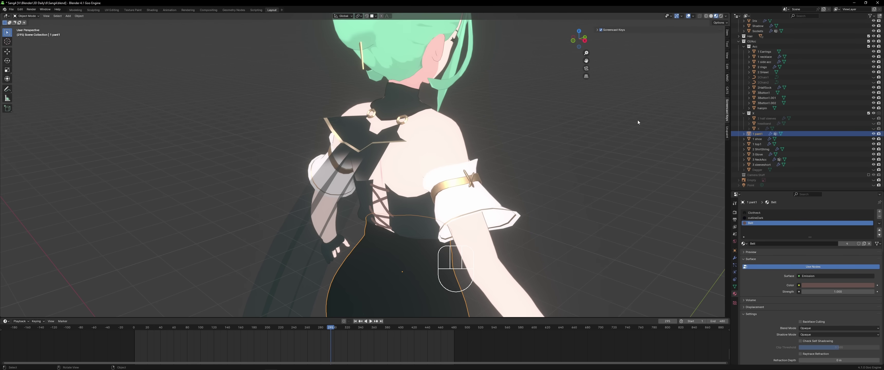
{"action": "left_click", "coordinate": [854, 3]}
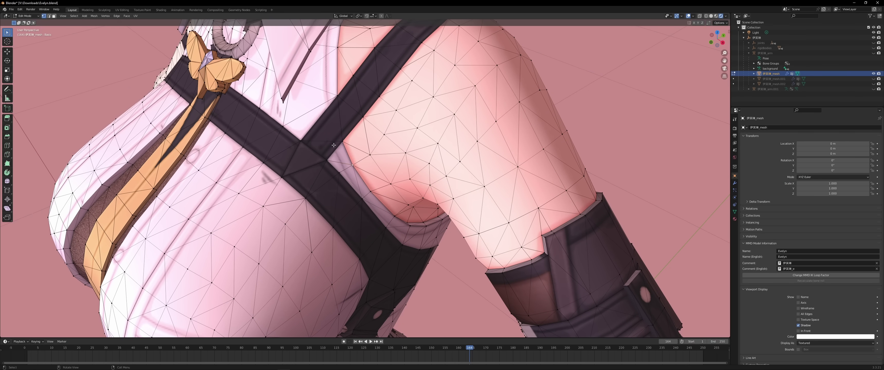
- Back in the Evelyn file, select vertices along the shirt's armhole edge at the armpit and examine where it joins the skin
{"action": "scroll", "coordinate": [343, 143], "scroll_direction": "up", "scroll_amount": 2}
{"action": "scroll", "coordinate": [343, 143], "scroll_direction": "down", "scroll_amount": 6}
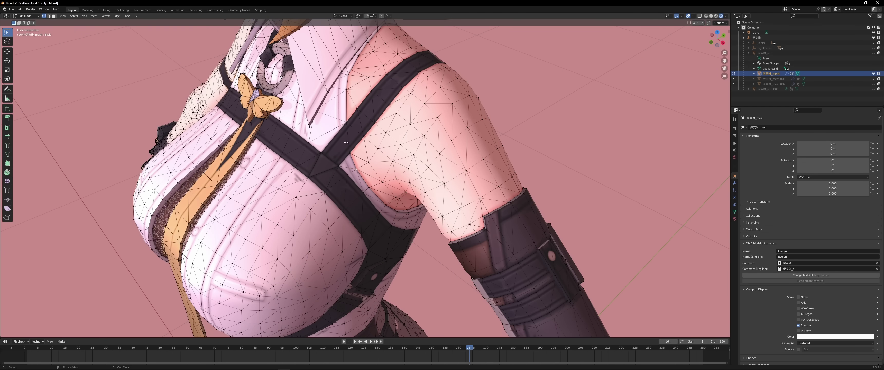
{"action": "scroll", "coordinate": [358, 156], "scroll_direction": "up", "scroll_amount": 7}
{"action": "middle_click_drag", "start_coordinate": [364, 163], "coordinate": [183, 195]}
{"action": "scroll", "coordinate": [423, 197], "scroll_direction": "up", "scroll_amount": 4}
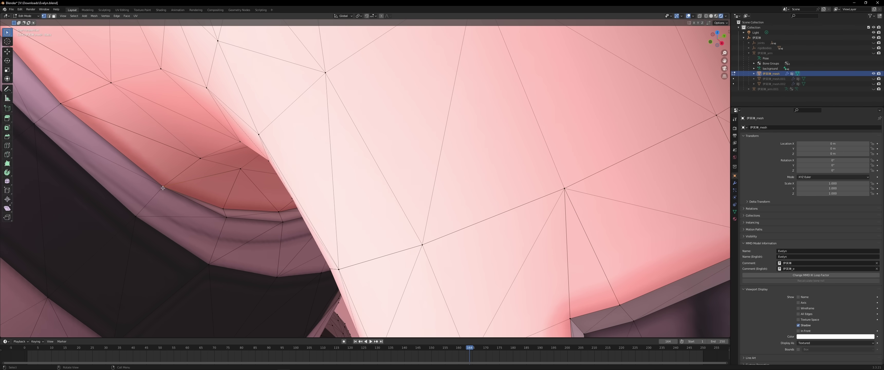
{"action": "left_click", "coordinate": [226, 217], "text": "shift"}
{"action": "left_click", "coordinate": [223, 209], "text": "shift"}
{"action": "left_click", "coordinate": [160, 188]}
{"action": "key", "text": "KP_Decimal"}
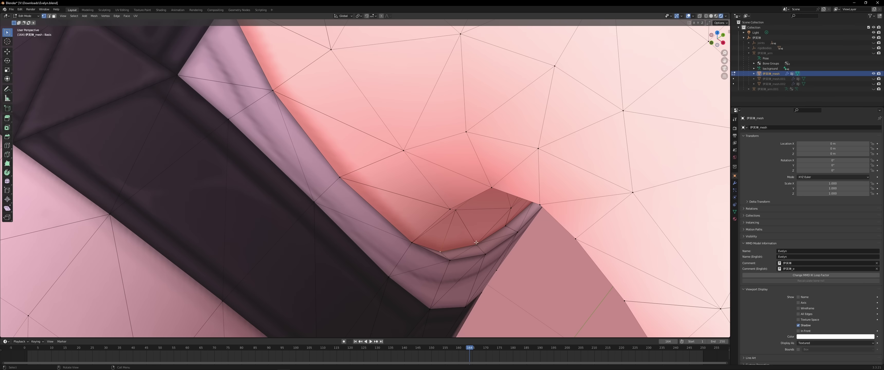
- Select vertices along the harness strap over the right shoulder and check how its mesh meets the skin
{"action": "scroll", "coordinate": [173, 188], "scroll_direction": "down", "scroll_amount": 9}
{"action": "middle_click_drag", "start_coordinate": [385, 229], "coordinate": [455, 134]}
{"action": "left_click", "coordinate": [451, 136]}
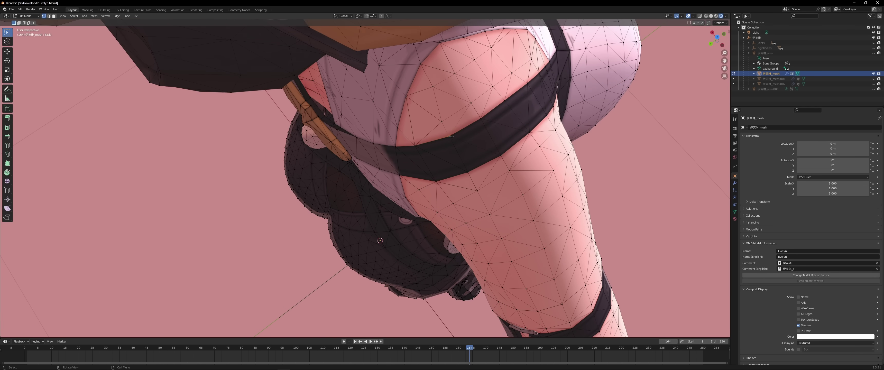
{"action": "left_click", "coordinate": [481, 122]}
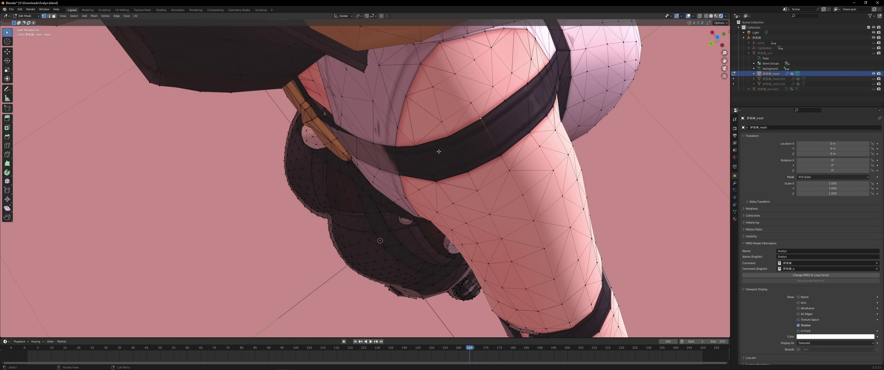
{"action": "left_click", "coordinate": [451, 136]}
{"action": "middle_click_drag", "start_coordinate": [452, 137], "coordinate": [460, 117]}
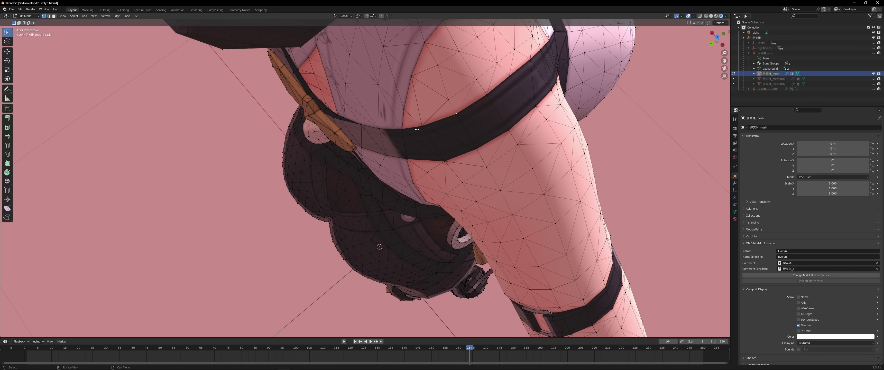
{"action": "left_click", "coordinate": [340, 120]}
{"action": "middle_click_drag", "start_coordinate": [348, 123], "coordinate": [498, 232]}
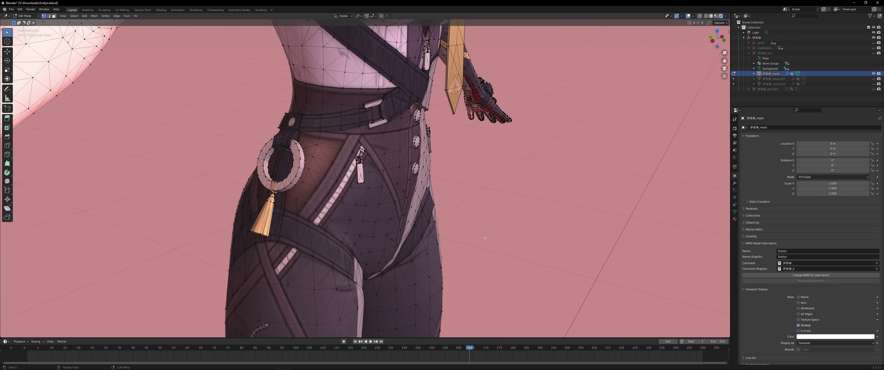
- Examine the mesh of the belt, ring, tassel and zipper details around the character's hip
{"action": "scroll", "coordinate": [494, 233], "scroll_direction": "up", "scroll_amount": 1}
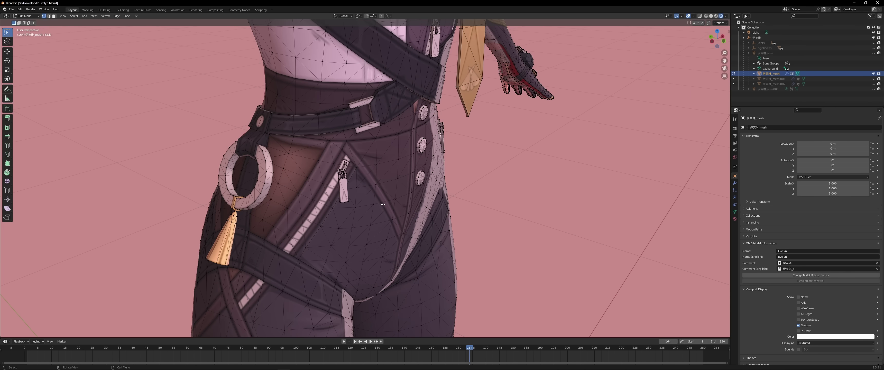
{"action": "middle_click_drag", "start_coordinate": [357, 176], "coordinate": [407, 175]}
{"action": "scroll", "coordinate": [379, 187], "scroll_direction": "up", "scroll_amount": 2}
{"action": "scroll", "coordinate": [388, 177], "scroll_direction": "up", "scroll_amount": 2}
{"action": "scroll", "coordinate": [406, 174], "scroll_direction": "down", "scroll_amount": 1}
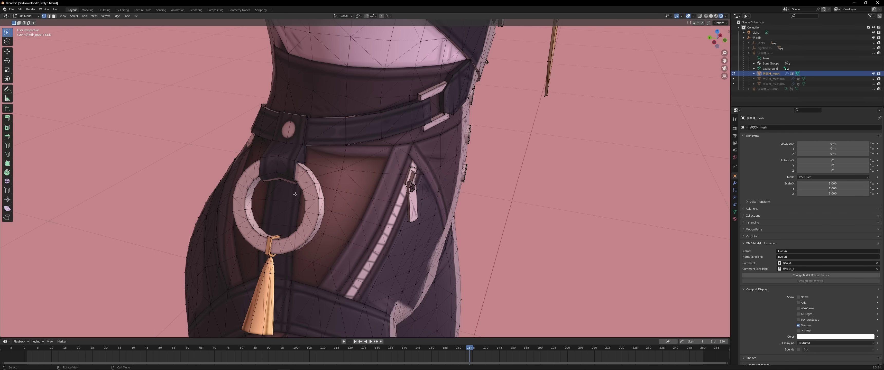
{"action": "scroll", "coordinate": [285, 160], "scroll_direction": "down", "scroll_amount": 3}
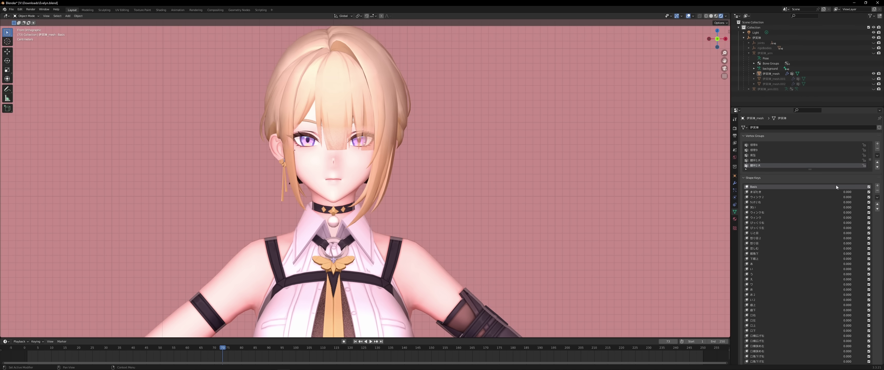
- Test a facial shape key, and try rotating the eyes about the global Z axis with the viewport overlays hidden
{"action": "mouse_move", "coordinate": [837, 207]}
{"action": "left_mouse_down"}
{"action": "mouse_move", "coordinate": [863, 207]}
{"action": "mouse_move", "coordinate": [830, 207]}
{"action": "left_mouse_up"}
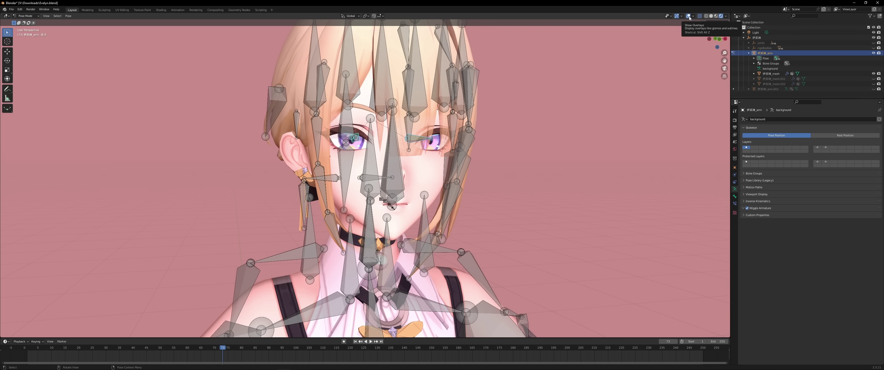
{"action": "left_click", "coordinate": [688, 16]}
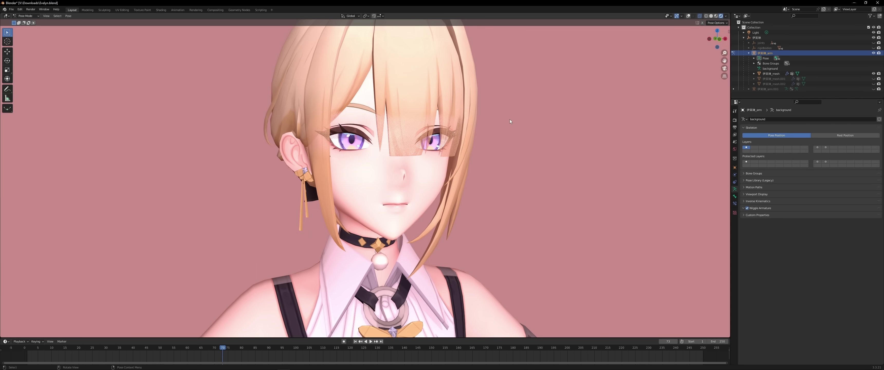
{"action": "key", "text": "r"}
{"action": "key", "text": "z"}
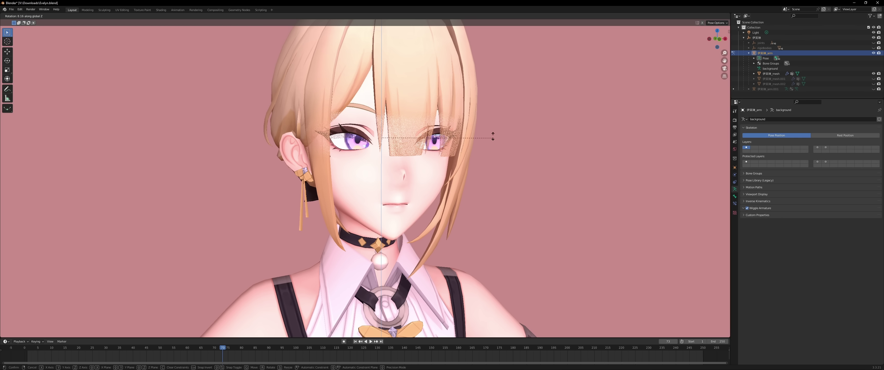
{"action": "right_click", "coordinate": [493, 103]}
{"action": "scroll", "coordinate": [421, 121], "scroll_direction": "up", "scroll_amount": 1}
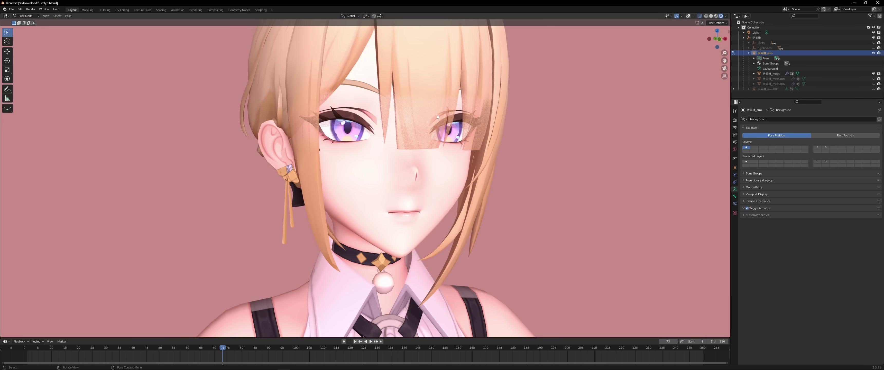
- Show the armature over the face and try rotating the long bone above the right eye
{"action": "key", "text": "shift+alt+z"}
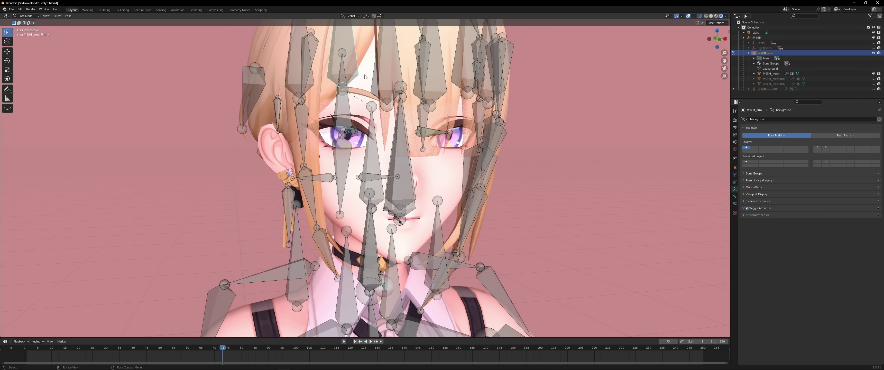
{"action": "left_click", "coordinate": [688, 17]}
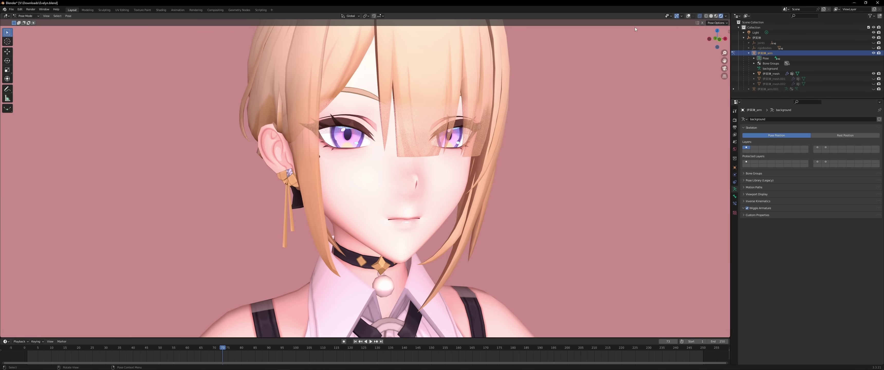
{"action": "left_click", "coordinate": [688, 16]}
{"action": "left_click", "coordinate": [343, 70]}
{"action": "key", "text": "r"}
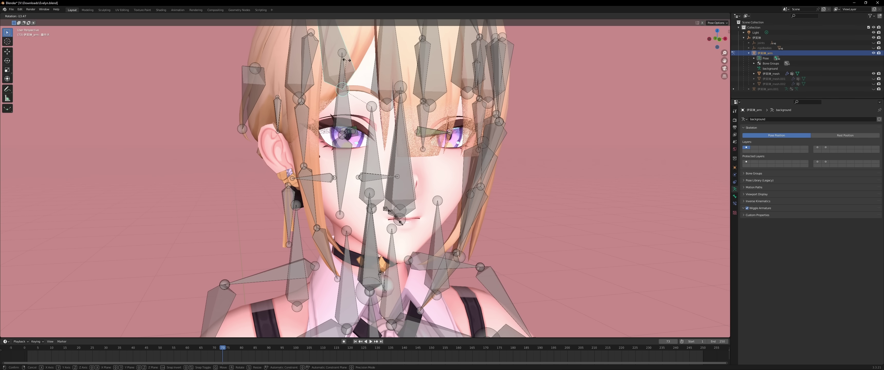
{"action": "right_click", "coordinate": [359, 63]}
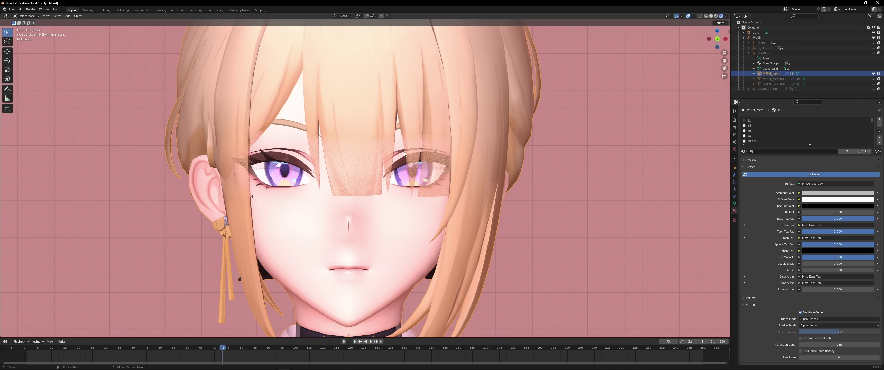
- Examine the see-through bangs over the character's eyes from the front
{"action": "scroll", "coordinate": [412, 188], "scroll_direction": "up", "scroll_amount": 2}
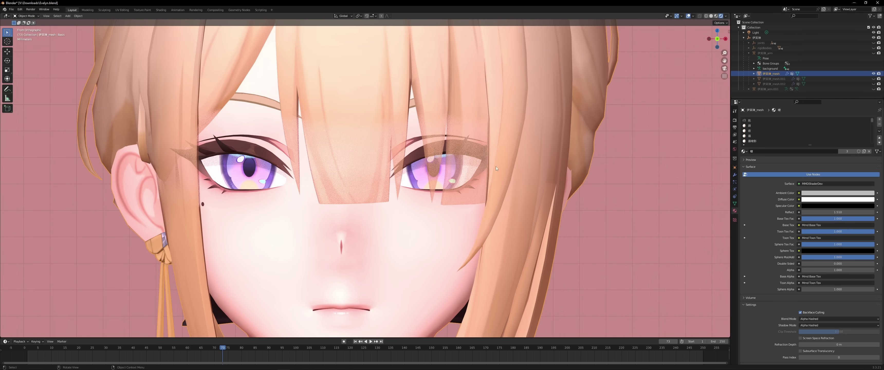
{"action": "scroll", "coordinate": [426, 184], "scroll_direction": "down", "scroll_amount": 4}
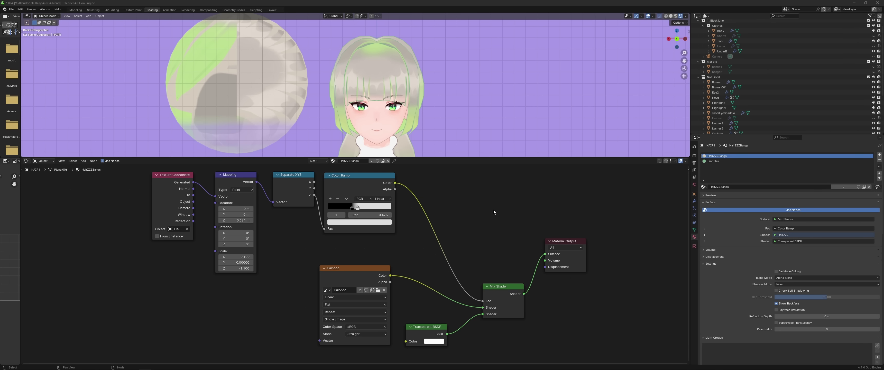
- Switch to the Goo Engine project with the HairZZZBangs material and try changing its Mapping node's Z scale
{"action": "left_click", "coordinate": [429, 333]}
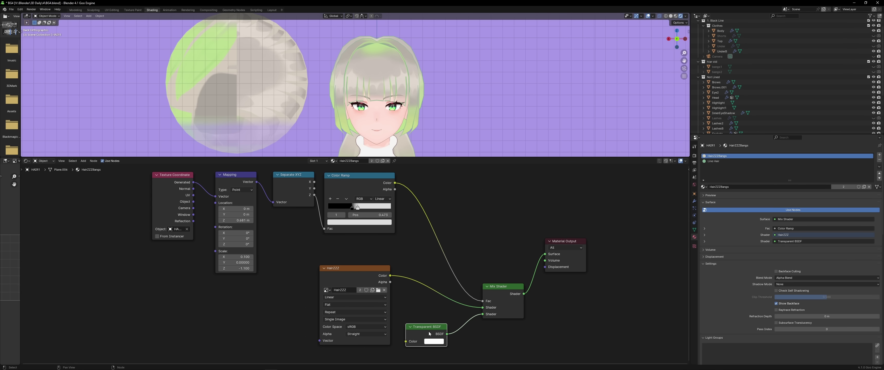
{"action": "left_click", "coordinate": [234, 176]}
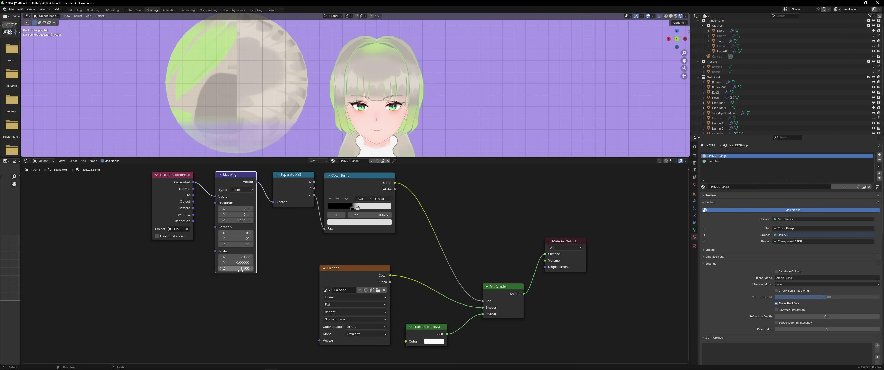
{"action": "left_click_drag", "start_coordinate": [236, 268], "coordinate": [251, 268]}
{"action": "key", "text": "ctrl+z"}
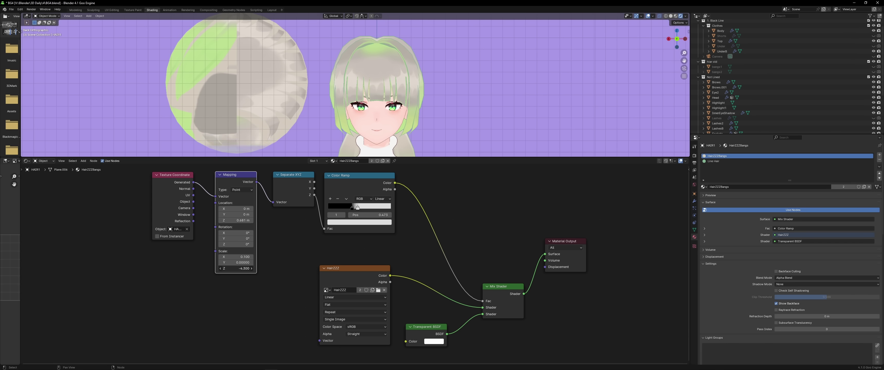
- Adjust the light stop of the HairZZZBangs Color Ramp, and set the material's Blend Mode to Alpha Blend
{"action": "left_click", "coordinate": [358, 210]}
{"action": "left_click_drag", "start_coordinate": [358, 209], "coordinate": [381, 211]}
{"action": "left_click", "coordinate": [376, 223]}
{"action": "mouse_move", "coordinate": [388, 139]}
{"action": "left_mouse_down"}
{"action": "mouse_move", "coordinate": [389, 182]}
{"action": "mouse_move", "coordinate": [389, 132]}
{"action": "left_mouse_up"}
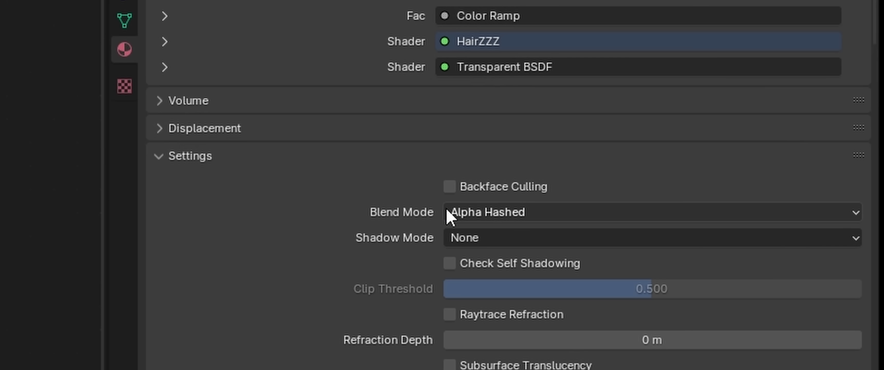
{"action": "left_click", "coordinate": [466, 219]}
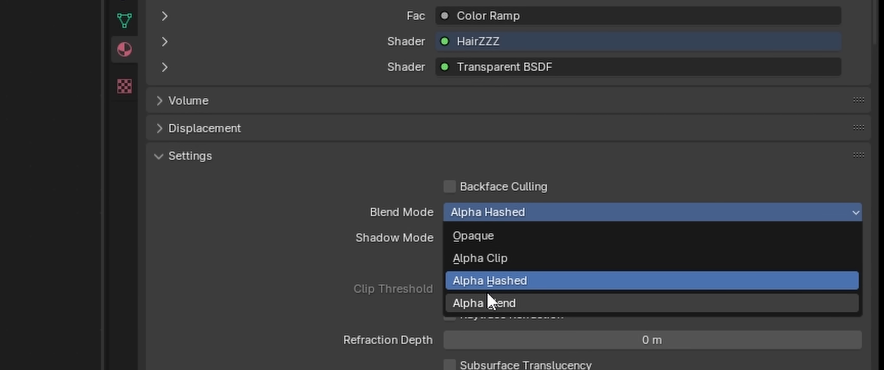
{"action": "left_click", "coordinate": [466, 298]}
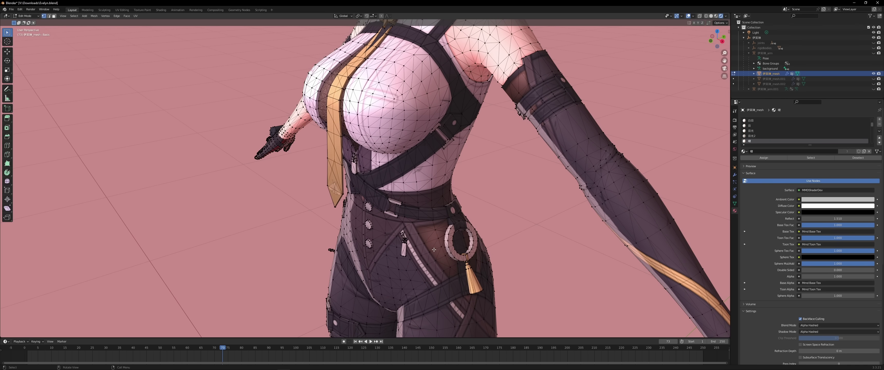
- In the Evelyn file, select the part of the mesh beside the hip ring and hide it
{"action": "left_click", "coordinate": [436, 228]}
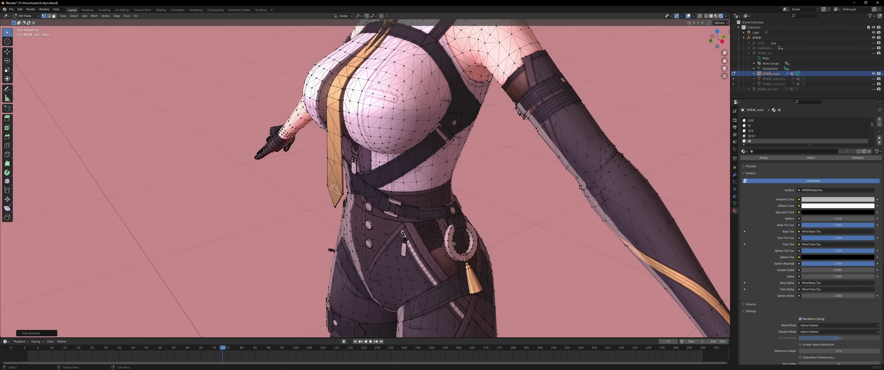
- Select the linked sheer mesh inset beside the orange tie on the chest and hide it
{"action": "mouse_move", "coordinate": [451, 246]}
{"action": "middle_mouse_down"}
{"action": "mouse_move", "coordinate": [430, 234]}
{"action": "mouse_move", "coordinate": [456, 242]}
{"action": "middle_mouse_up"}
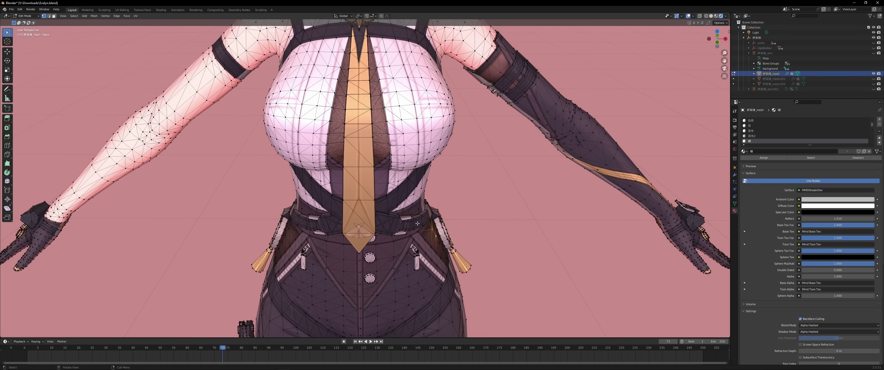
{"action": "middle_click_drag", "start_coordinate": [414, 171], "coordinate": [412, 266], "text": "shift"}
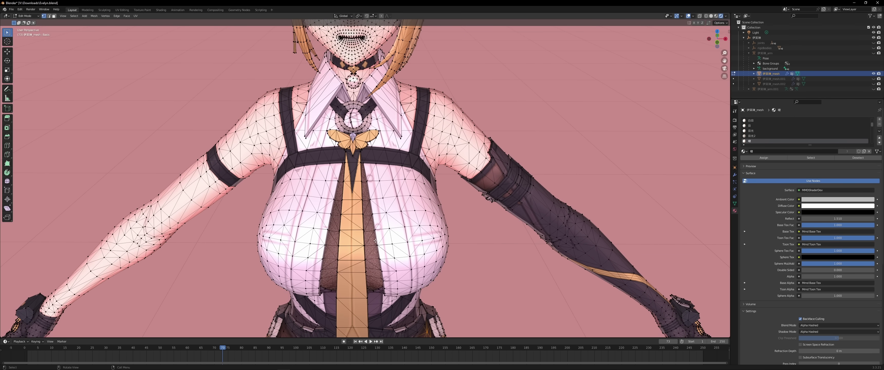
{"action": "mouse_move", "coordinate": [370, 242]}
{"action": "middle_mouse_down", "text": "ctrl"}
{"action": "mouse_move", "coordinate": [378, 266]}
{"action": "mouse_move", "coordinate": [378, 251]}
{"action": "middle_mouse_up", "text": "ctrl"}
{"action": "scroll", "coordinate": [373, 260], "scroll_direction": "up", "scroll_amount": 1}
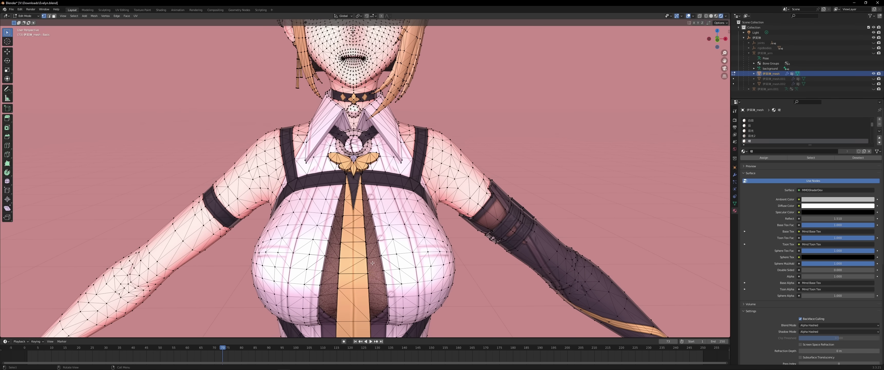
{"action": "key", "text": "ctrl+l"}
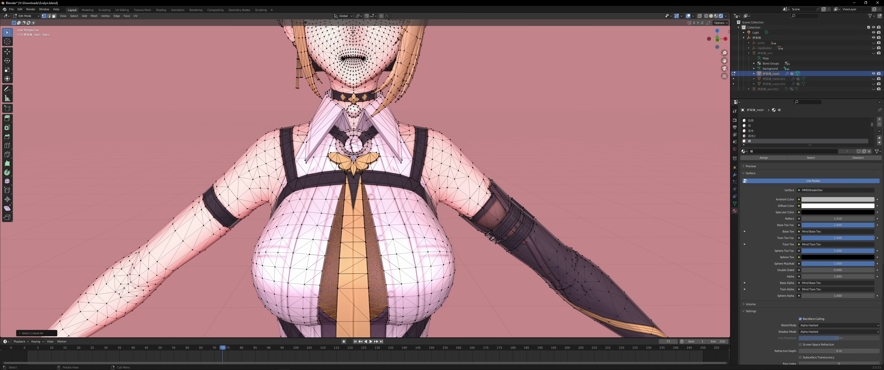
{"action": "key", "text": "h"}
{"action": "middle_click_drag", "start_coordinate": [386, 251], "coordinate": [389, 253]}
{"action": "scroll", "coordinate": [389, 254], "scroll_direction": "up", "scroll_amount": 1}
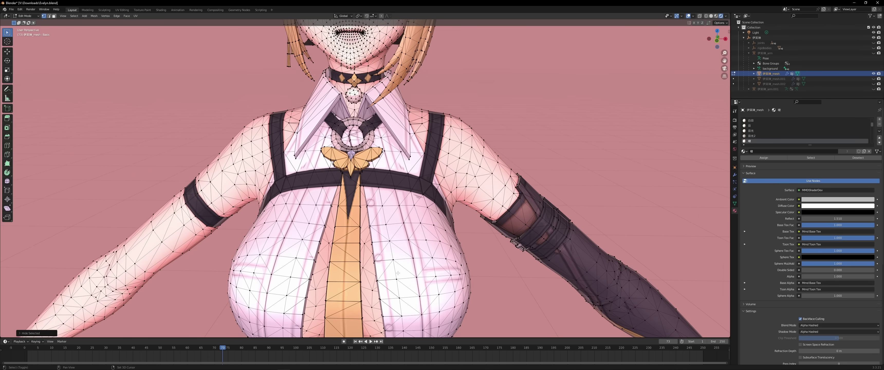
- Select the linked shirt front strip beside the tie and hide it
{"action": "middle_click_drag", "start_coordinate": [409, 289], "coordinate": [424, 248], "text": "shift"}
{"action": "scroll", "coordinate": [426, 272], "scroll_direction": "down", "scroll_amount": 2}
{"action": "key", "text": "ctrl+l"}
{"action": "scroll", "coordinate": [385, 176], "scroll_direction": "up", "scroll_amount": 1}
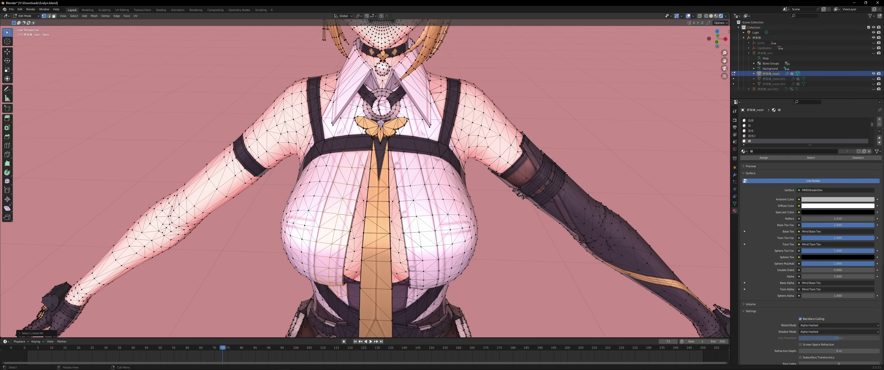
{"action": "key", "text": "h"}
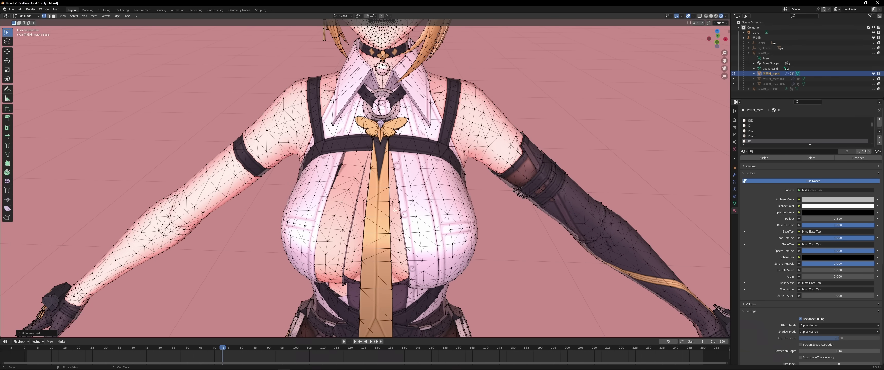
- Select the linked shirt panel covering the character's right breast and hide it
{"action": "middle_click_drag", "start_coordinate": [394, 211], "coordinate": [376, 219]}
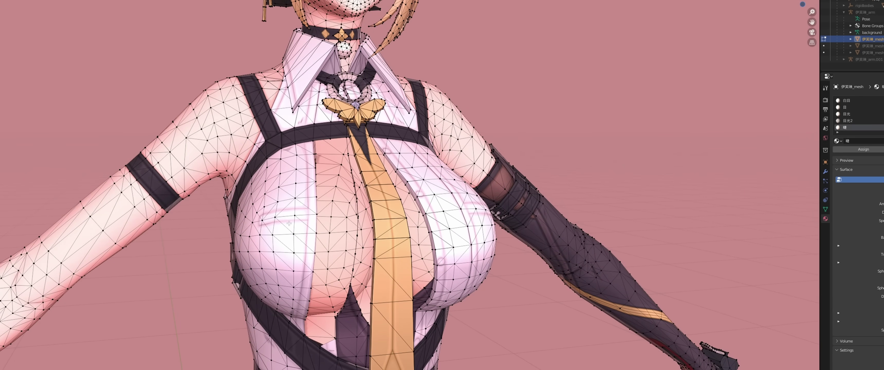
{"action": "key", "text": "ctrl+l"}
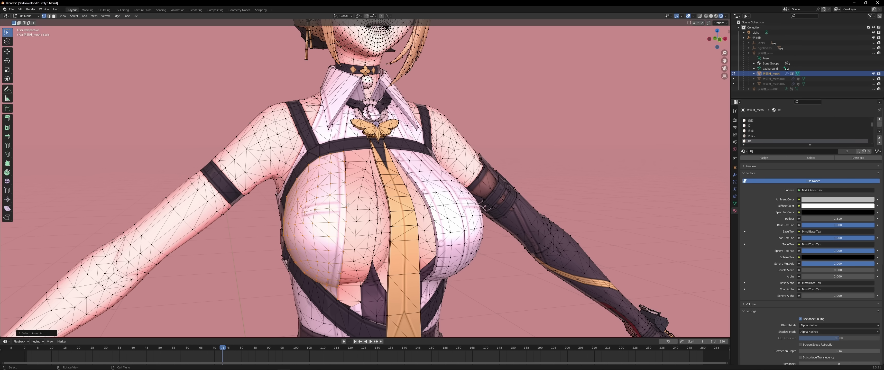
{"action": "key", "text": "h"}
{"action": "middle_click_drag", "start_coordinate": [348, 204], "coordinate": [347, 225]}
{"action": "scroll", "coordinate": [347, 225], "scroll_direction": "down", "scroll_amount": 1}
{"action": "middle_click_drag", "start_coordinate": [357, 166], "coordinate": [346, 172]}
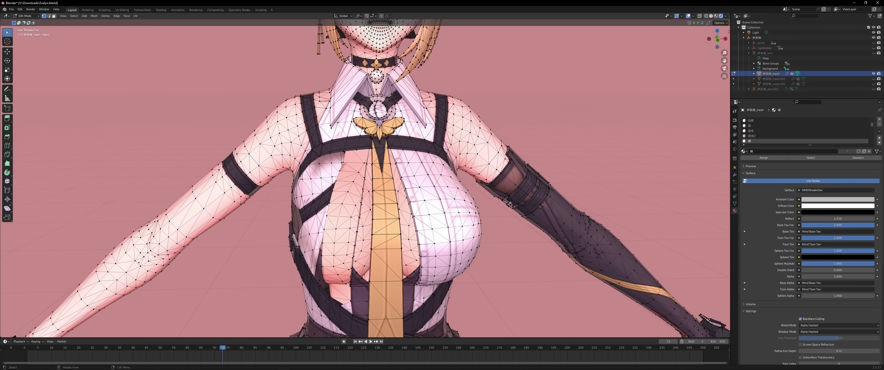
- In the coat mesh, select the linked round cap inside the sleeve opening and move it out of place
{"action": "key", "text": "ctrl+l"}
{"action": "middle_click_drag", "start_coordinate": [346, 264], "coordinate": [327, 247]}
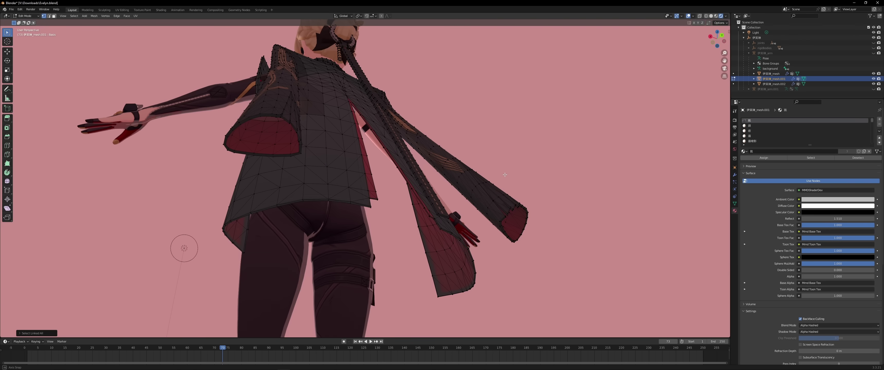
{"action": "scroll", "coordinate": [367, 165], "scroll_direction": "up", "scroll_amount": 4}
{"action": "middle_click_drag", "start_coordinate": [364, 166], "coordinate": [351, 144]}
{"action": "middle_click_drag", "start_coordinate": [195, 137], "coordinate": [236, 153], "text": "shift"}
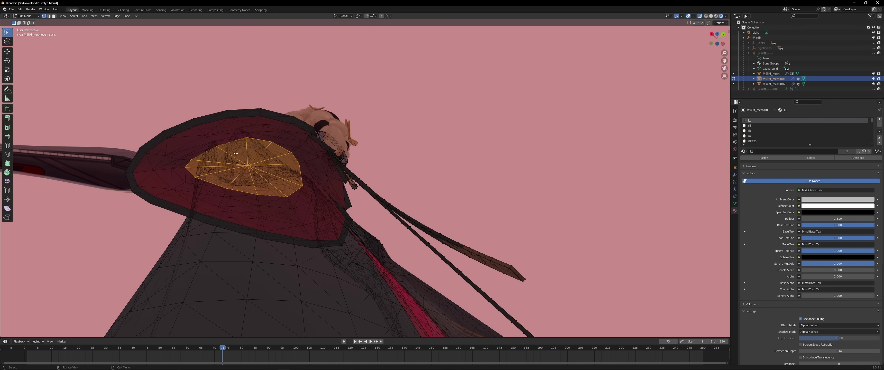
{"action": "key", "text": "g"}
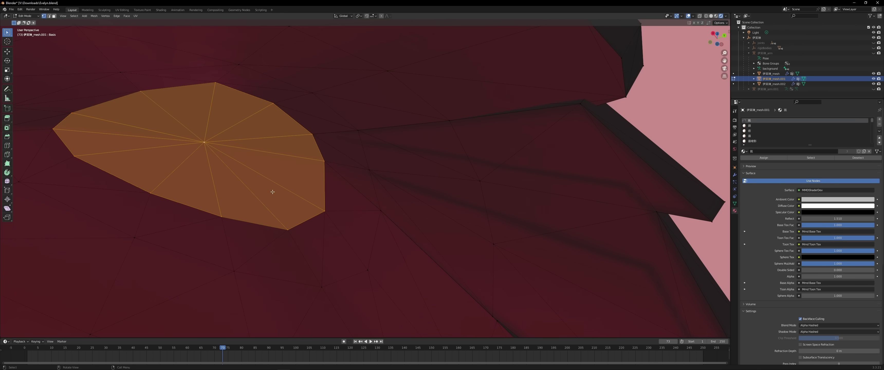
{"action": "scroll", "coordinate": [269, 191], "scroll_direction": "down", "scroll_amount": 3}
{"action": "middle_click_drag", "start_coordinate": [268, 192], "coordinate": [244, 183]}
{"action": "scroll", "coordinate": [245, 184], "scroll_direction": "up", "scroll_amount": 3}
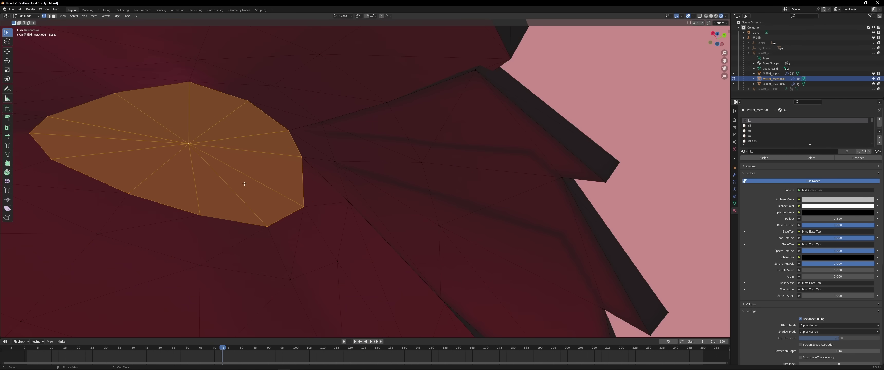
{"action": "scroll", "coordinate": [244, 184], "scroll_direction": "down", "scroll_amount": 3}
{"action": "mouse_move", "coordinate": [298, 196]}
{"action": "middle_mouse_down"}
{"action": "mouse_move", "coordinate": [305, 234]}
{"action": "mouse_move", "coordinate": [306, 190]}
{"action": "middle_mouse_up"}
{"action": "key", "text": "Tab"}
{"action": "key", "text": "Tab"}
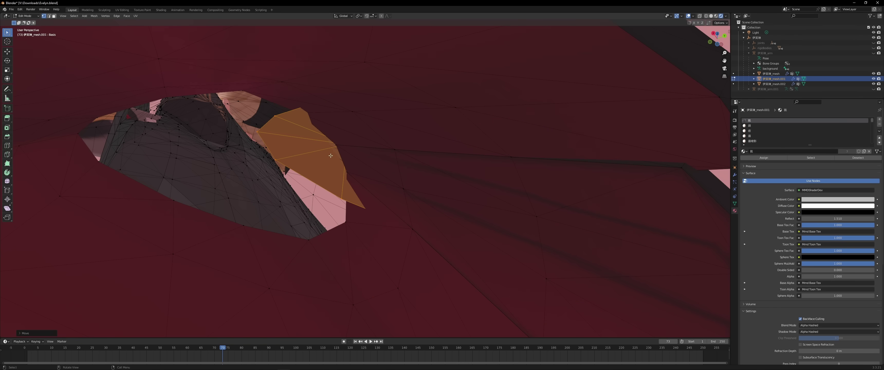
- Select vertices along the dark border of the coat sleeve's opening to inspect its edge and outer surface
{"action": "scroll", "coordinate": [331, 155], "scroll_direction": "down", "scroll_amount": 6}
{"action": "left_click", "coordinate": [371, 107]}
{"action": "middle_click_drag", "start_coordinate": [400, 136], "coordinate": [385, 193]}
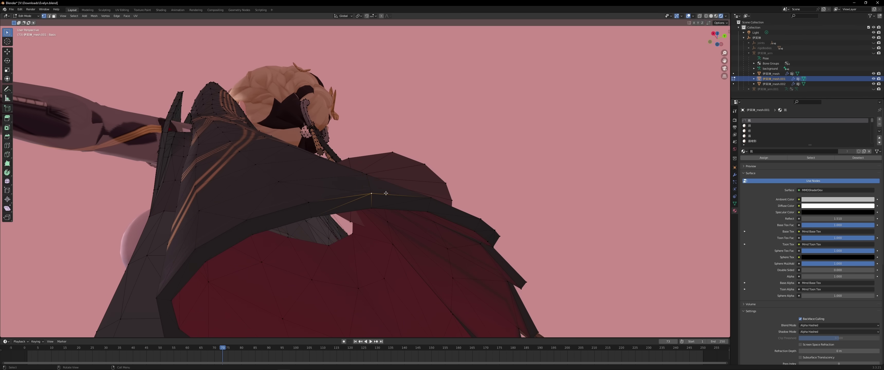
{"action": "left_click", "coordinate": [371, 207]}
{"action": "left_click", "coordinate": [428, 211], "text": "shift"}
{"action": "left_click", "coordinate": [431, 197], "text": "shift"}
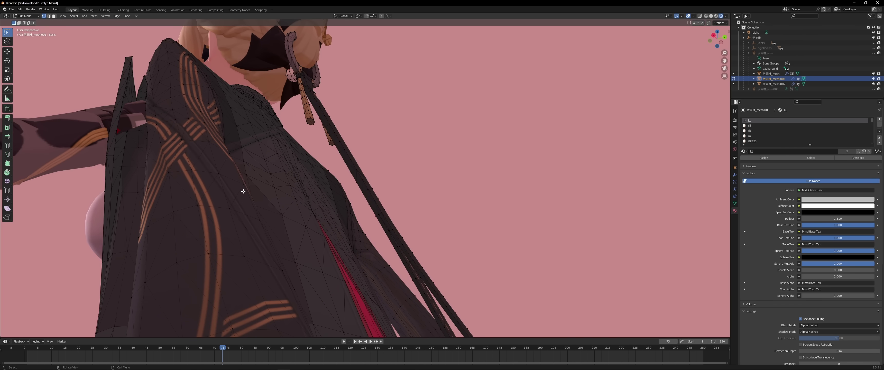
{"action": "middle_click_drag", "start_coordinate": [243, 191], "coordinate": [206, 154]}
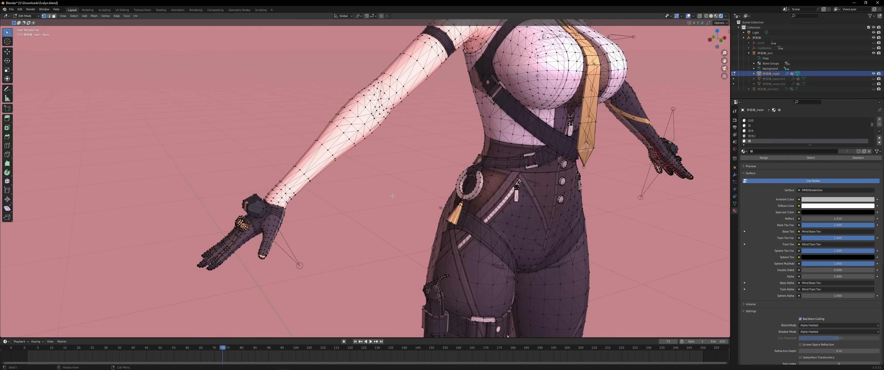
- Examine the body mesh's topology along the bare forearm and wrist from several angles
{"action": "scroll", "coordinate": [387, 198], "scroll_direction": "up", "scroll_amount": 3}
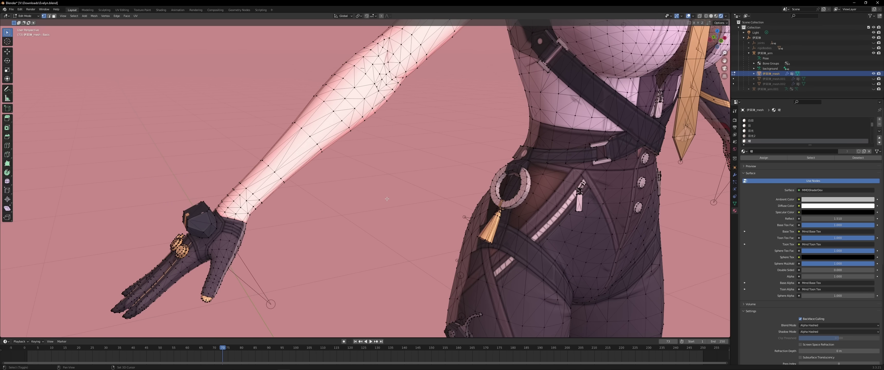
{"action": "scroll", "coordinate": [386, 199], "scroll_direction": "up", "scroll_amount": 2}
{"action": "scroll", "coordinate": [286, 204], "scroll_direction": "down", "scroll_amount": 1}
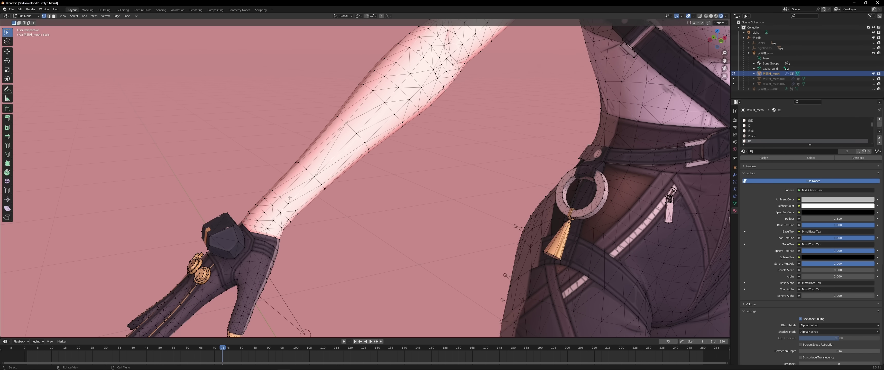
{"action": "left_click", "coordinate": [315, 176]}
{"action": "middle_click_drag", "start_coordinate": [282, 152], "coordinate": [393, 238]}
{"action": "scroll", "coordinate": [329, 93], "scroll_direction": "down", "scroll_amount": 3}
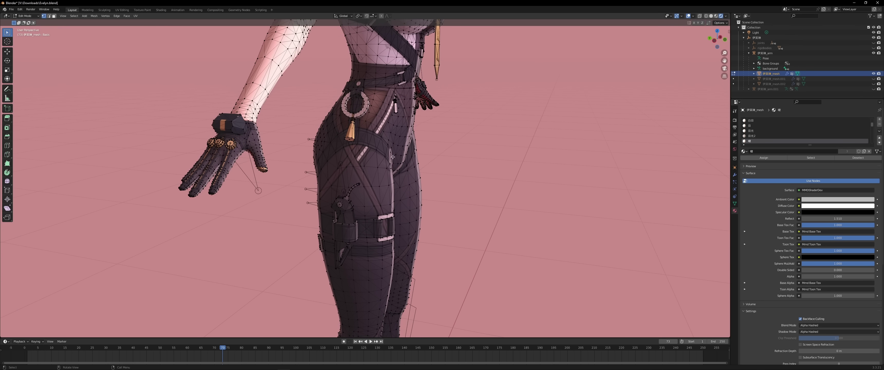
{"action": "middle_click_drag", "start_coordinate": [393, 156], "coordinate": [393, 253], "text": "shift"}
{"action": "middle_click_drag", "start_coordinate": [315, 136], "coordinate": [294, 142]}
{"action": "scroll", "coordinate": [294, 143], "scroll_direction": "up", "scroll_amount": 2}
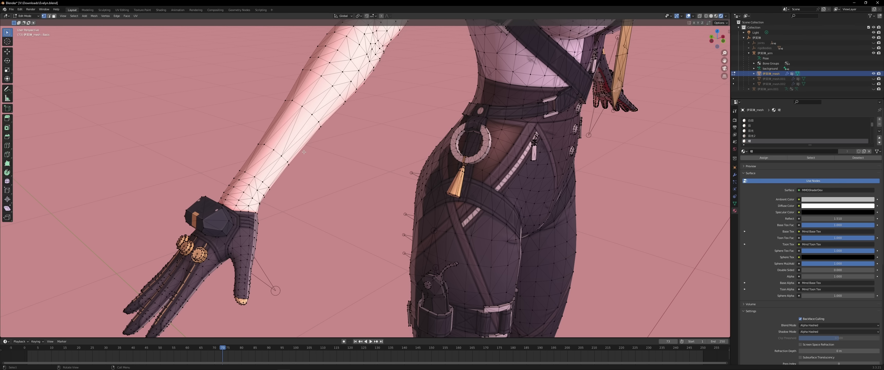
- Leave mesh editing and put the character's armature in Pose Mode
{"action": "key", "text": "Tab"}
{"action": "left_click", "coordinate": [254, 181]}
{"action": "key", "text": "ctrl+Tab"}
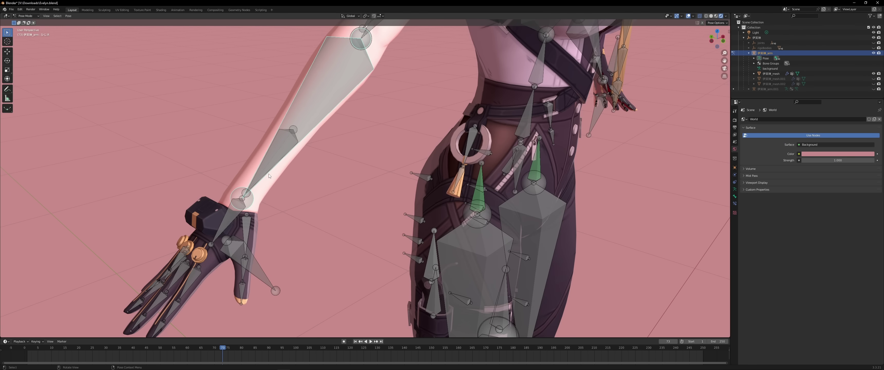
- Try rotating the lower forearm bone above the bare wrist
{"action": "left_click", "coordinate": [289, 148]}
{"action": "key", "text": "r"}
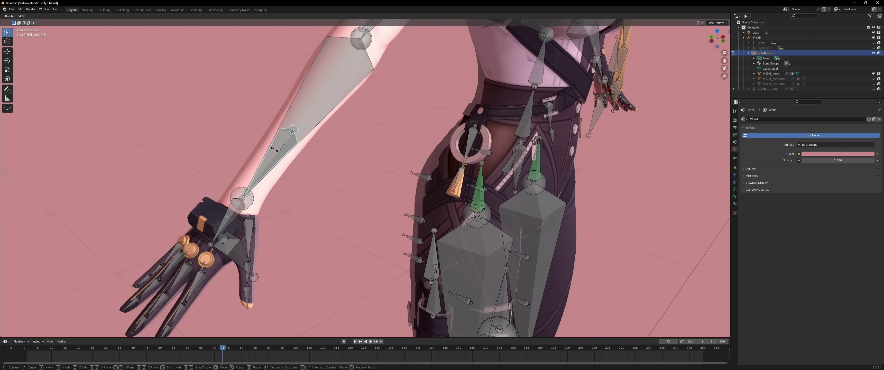
{"action": "key", "text": "z"}
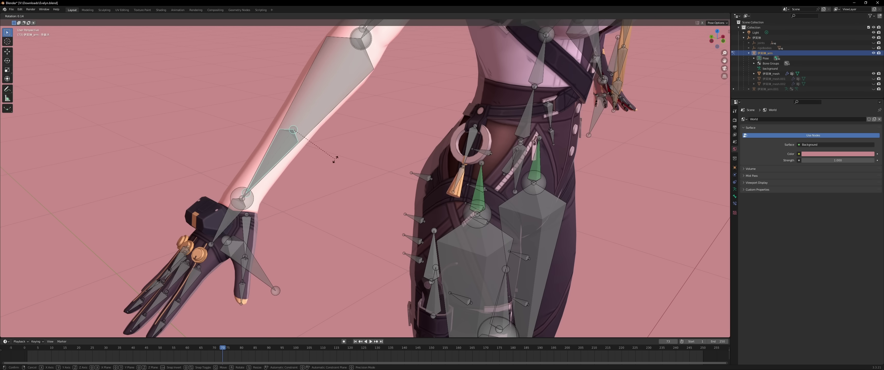
{"action": "right_click", "coordinate": [290, 164]}
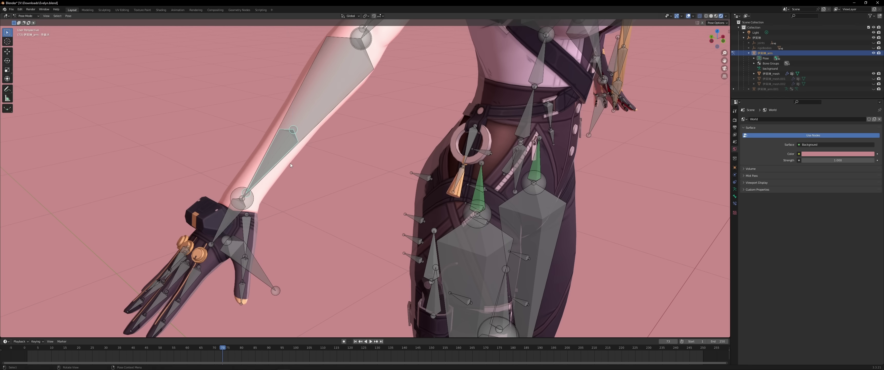
- Try rotating the hand bone of the bare arm about the global X and Y axes
{"action": "left_click", "coordinate": [237, 217]}
{"action": "key", "text": "r"}
{"action": "key", "text": "x"}
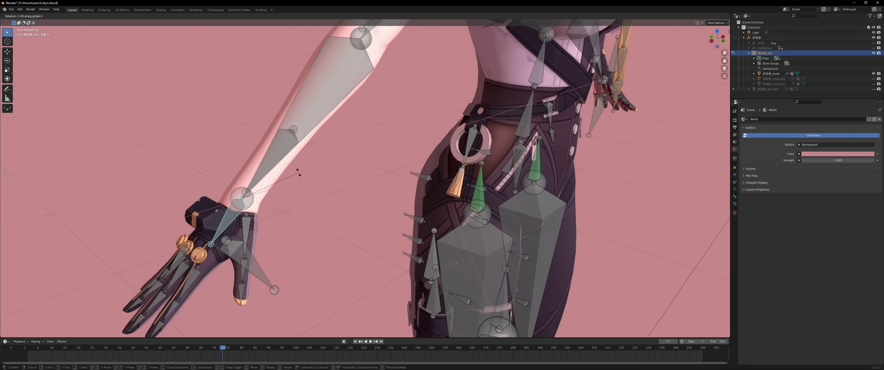
{"action": "key", "text": "y"}
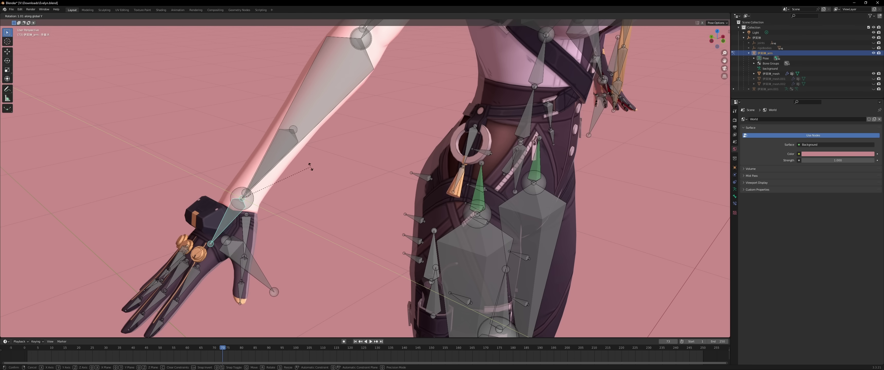
{"action": "left_click", "coordinate": [301, 200]}
{"action": "middle_click_drag", "start_coordinate": [301, 200], "coordinate": [322, 177]}
- Try rotating the hand bone about the global Z axis and without an axis constraint
{"action": "key", "text": "r"}
{"action": "key", "text": "z"}
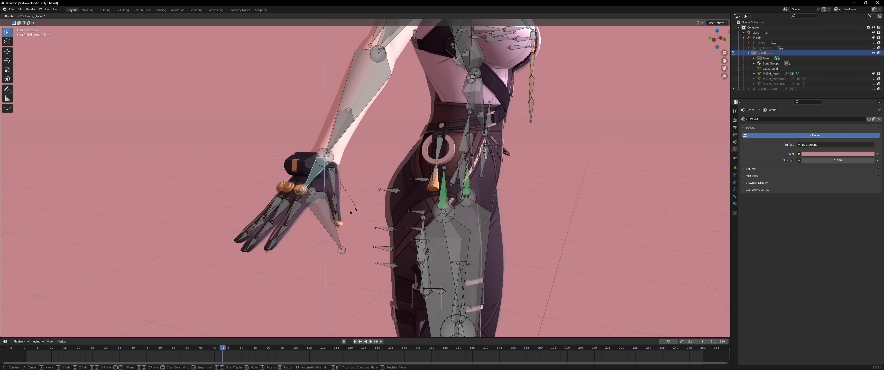
{"action": "right_click", "coordinate": [353, 211]}
{"action": "middle_click_drag", "start_coordinate": [354, 211], "coordinate": [369, 224]}
{"action": "key", "text": "r"}
{"action": "right_click", "coordinate": [377, 210]}
{"action": "middle_click_drag", "start_coordinate": [413, 213], "coordinate": [388, 196]}
- Swing the hand bone up about the global X axis and undo the rotation
{"action": "key", "text": "r"}
{"action": "key", "text": "x"}
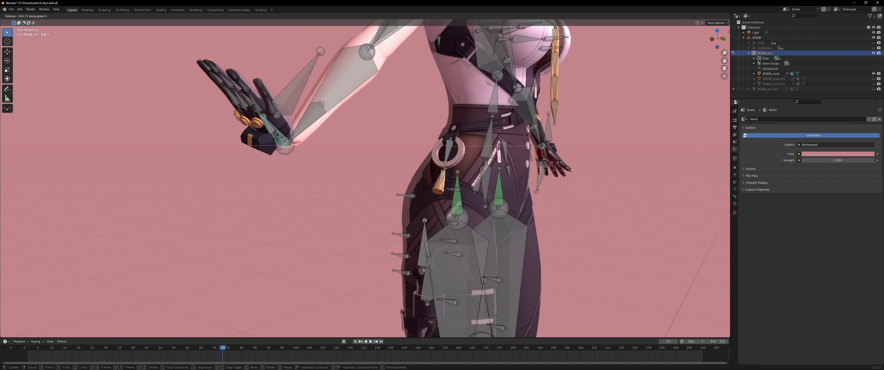
{"action": "left_click", "coordinate": [351, 167]}
{"action": "middle_click_drag", "start_coordinate": [351, 167], "coordinate": [262, 124]}
{"action": "key", "text": "ctrl+z"}
- Try rotating the lower forearm bone and the bone further up the arm about the global Z axis
{"action": "key", "text": "r"}
{"action": "key", "text": "z"}
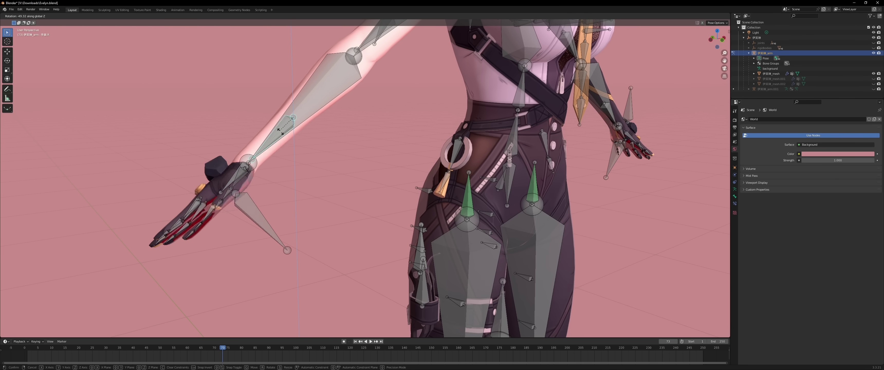
{"action": "key", "text": "Return"}
{"action": "middle_click_drag", "start_coordinate": [317, 190], "coordinate": [268, 154]}
{"action": "left_click", "coordinate": [355, 107]}
{"action": "key", "text": "r"}
{"action": "key", "text": "z"}
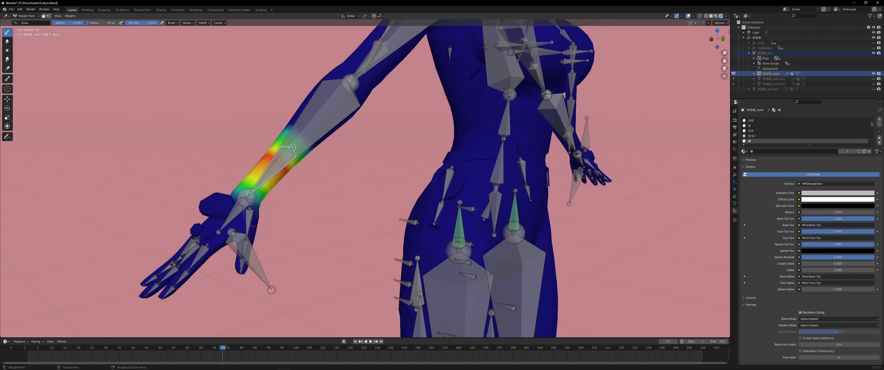
- Display the hand bone's weights on the body mesh in Weight Paint mode
{"action": "left_click", "coordinate": [230, 210], "text": "ctrl"}
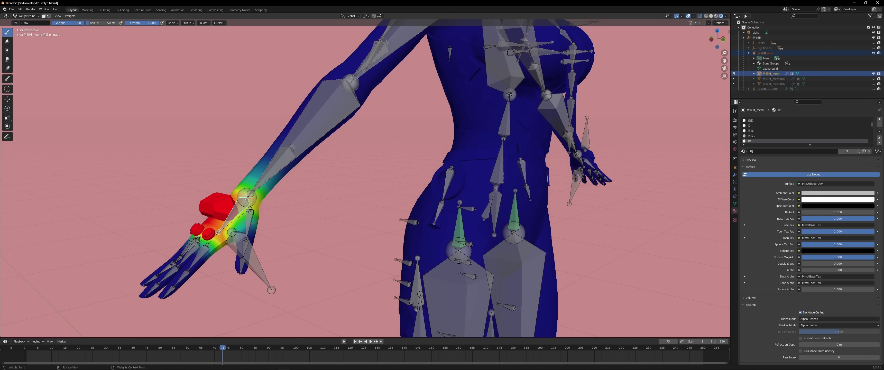